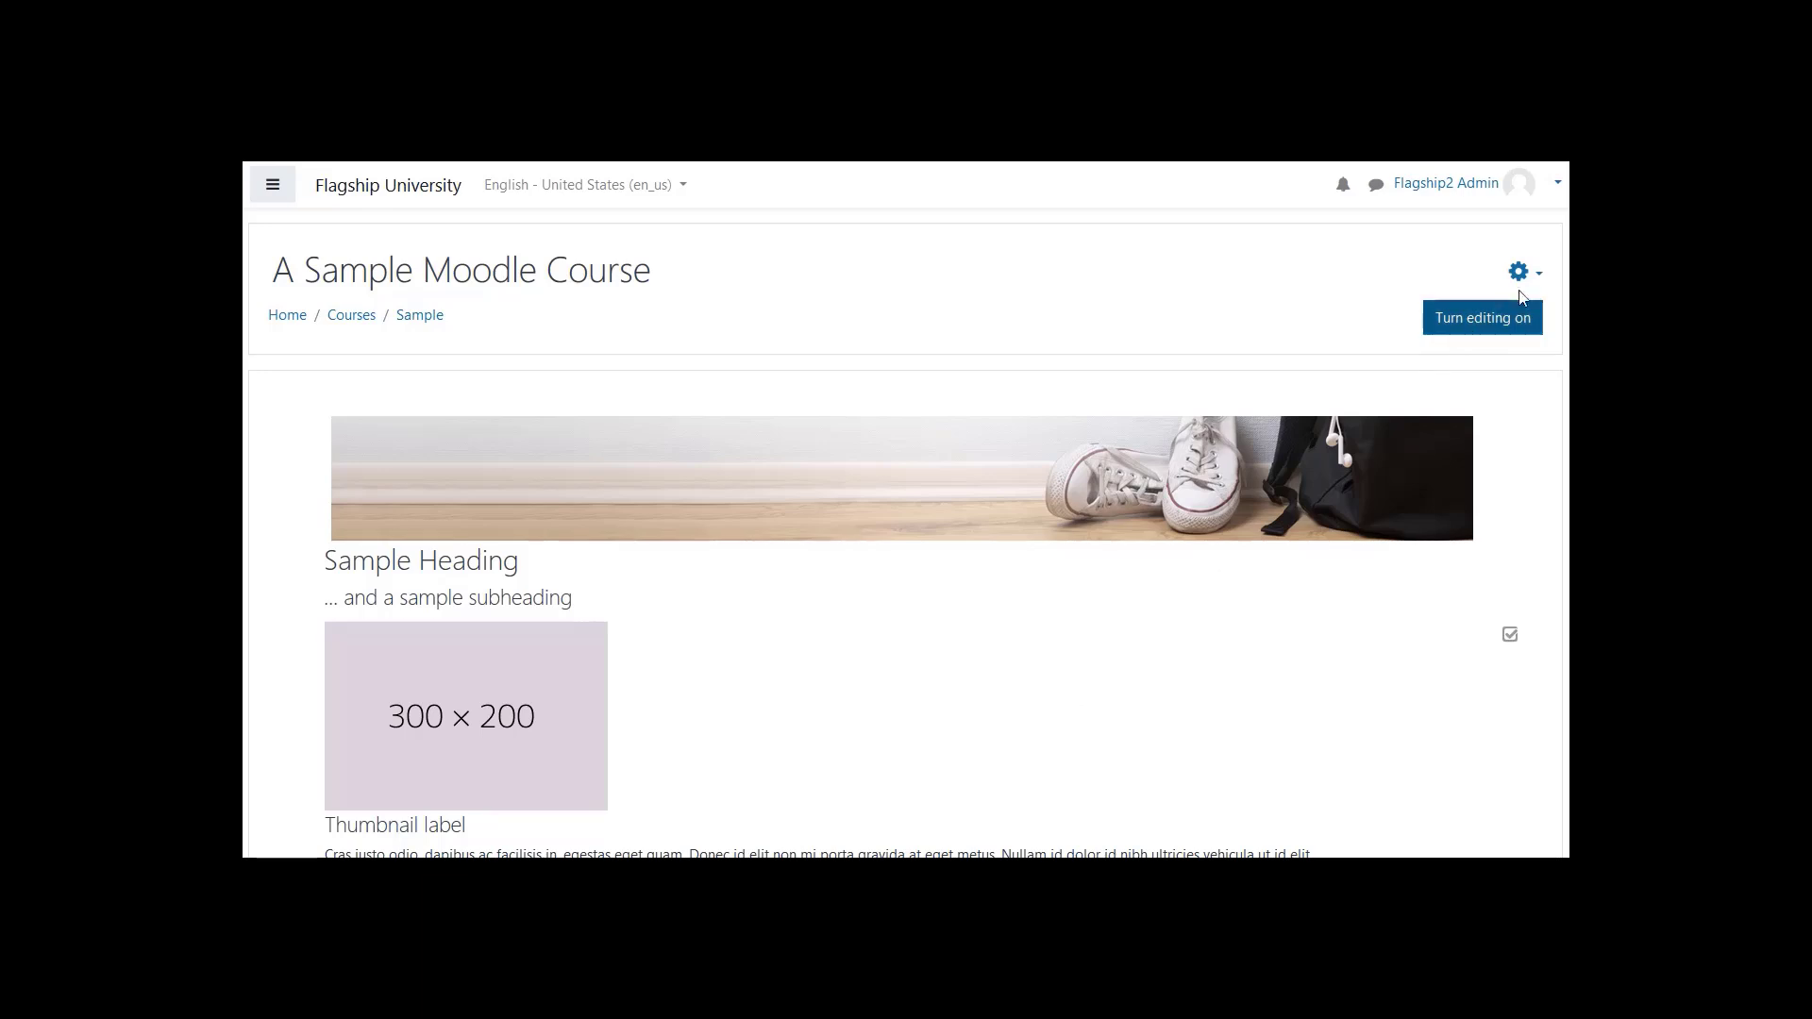
- Open the question bank categories page from the course's full administration options
click(1542, 281)
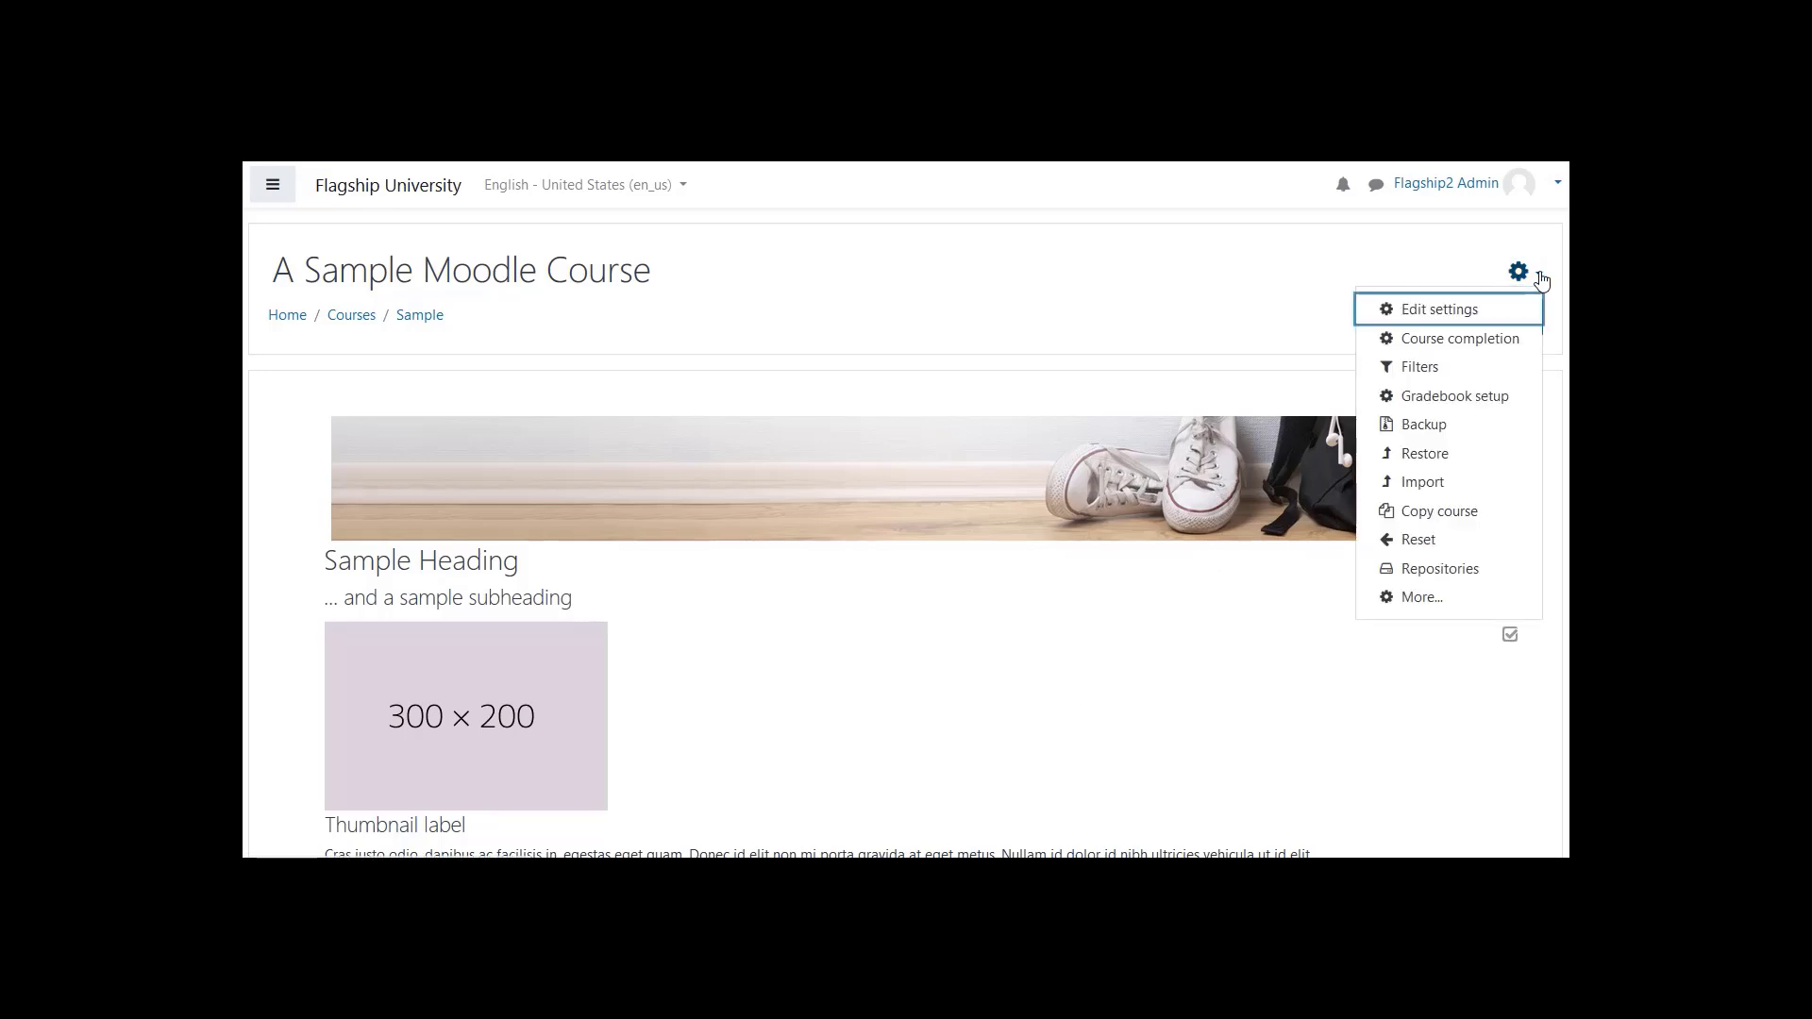
click(1423, 594)
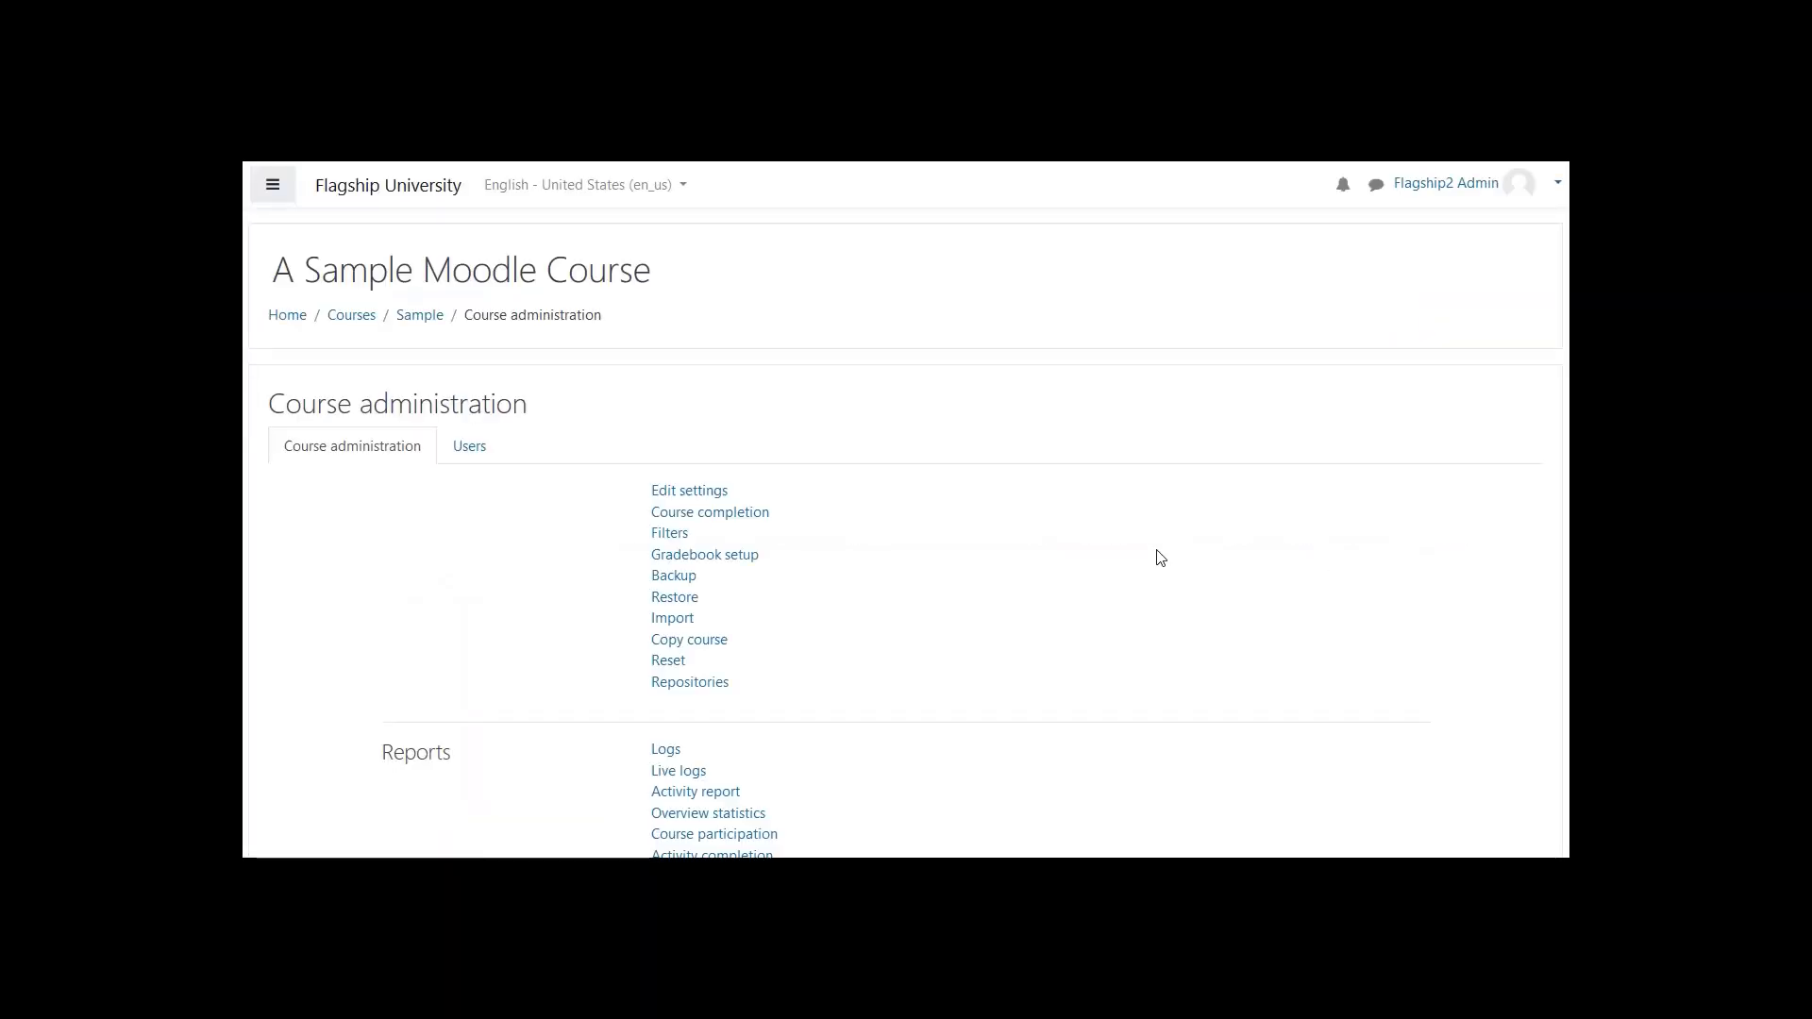
scroll(875, 528, down, 2)
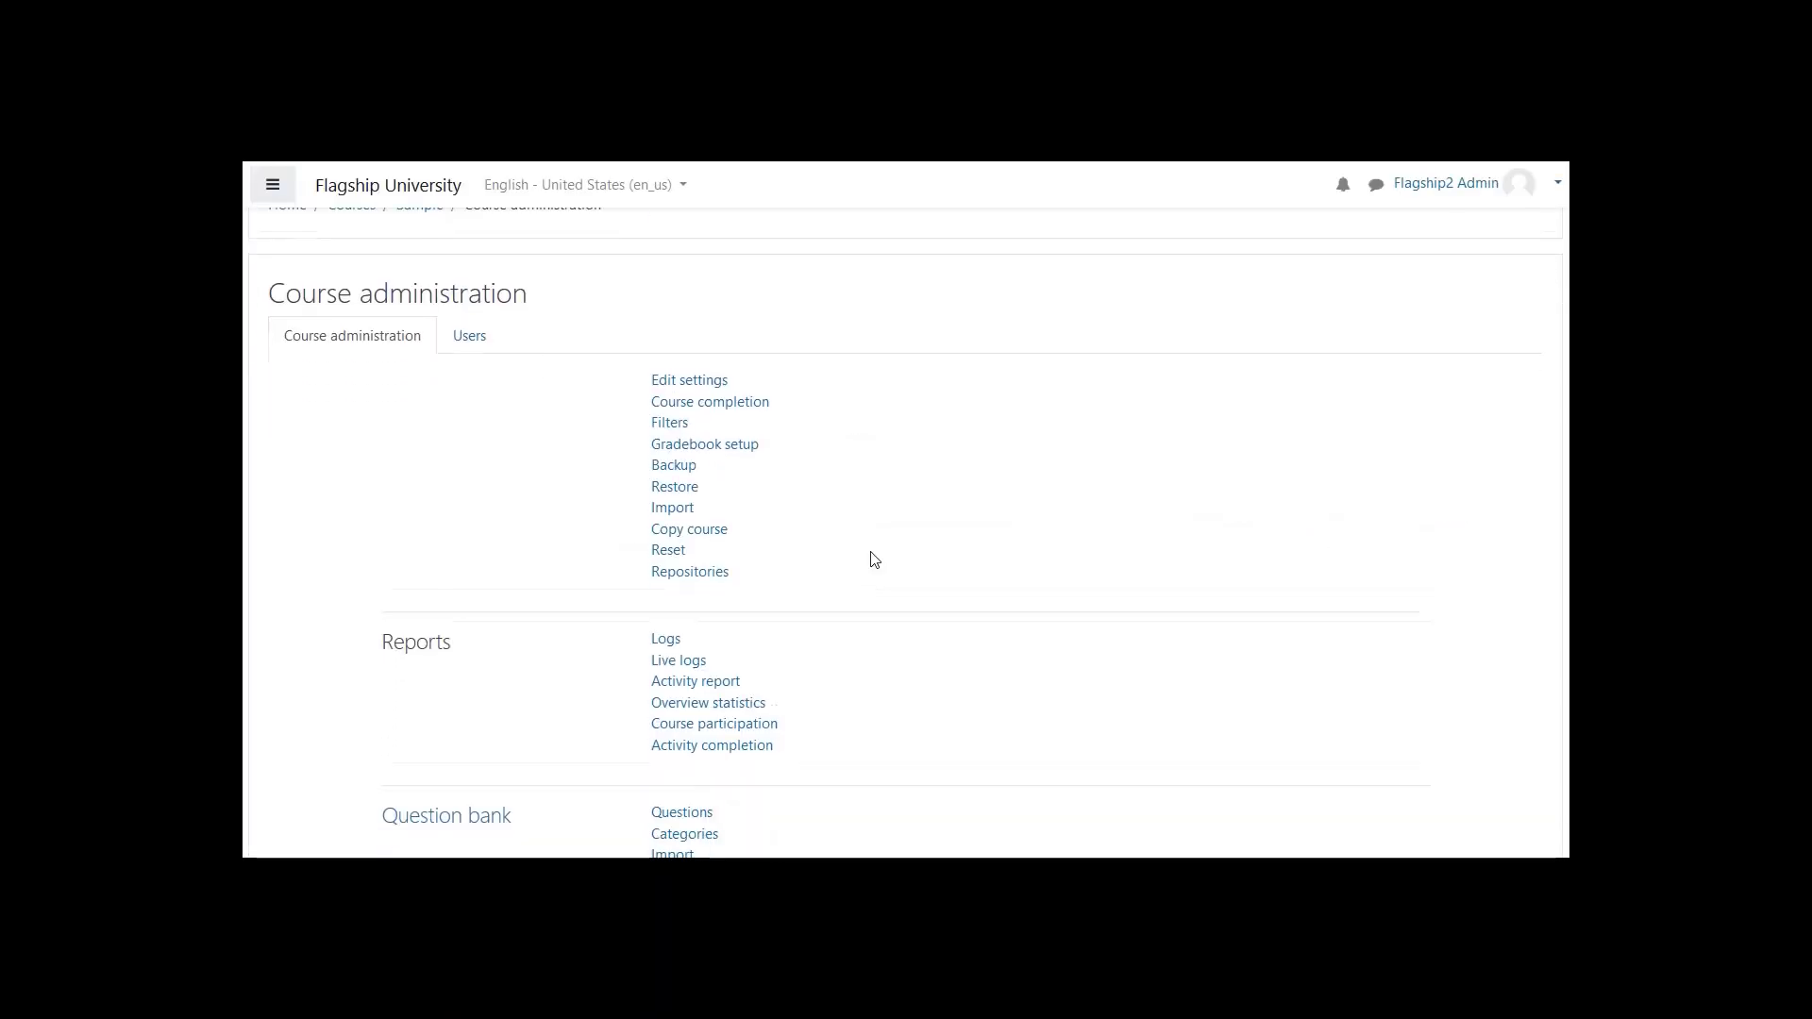
scroll(875, 560, down, 3)
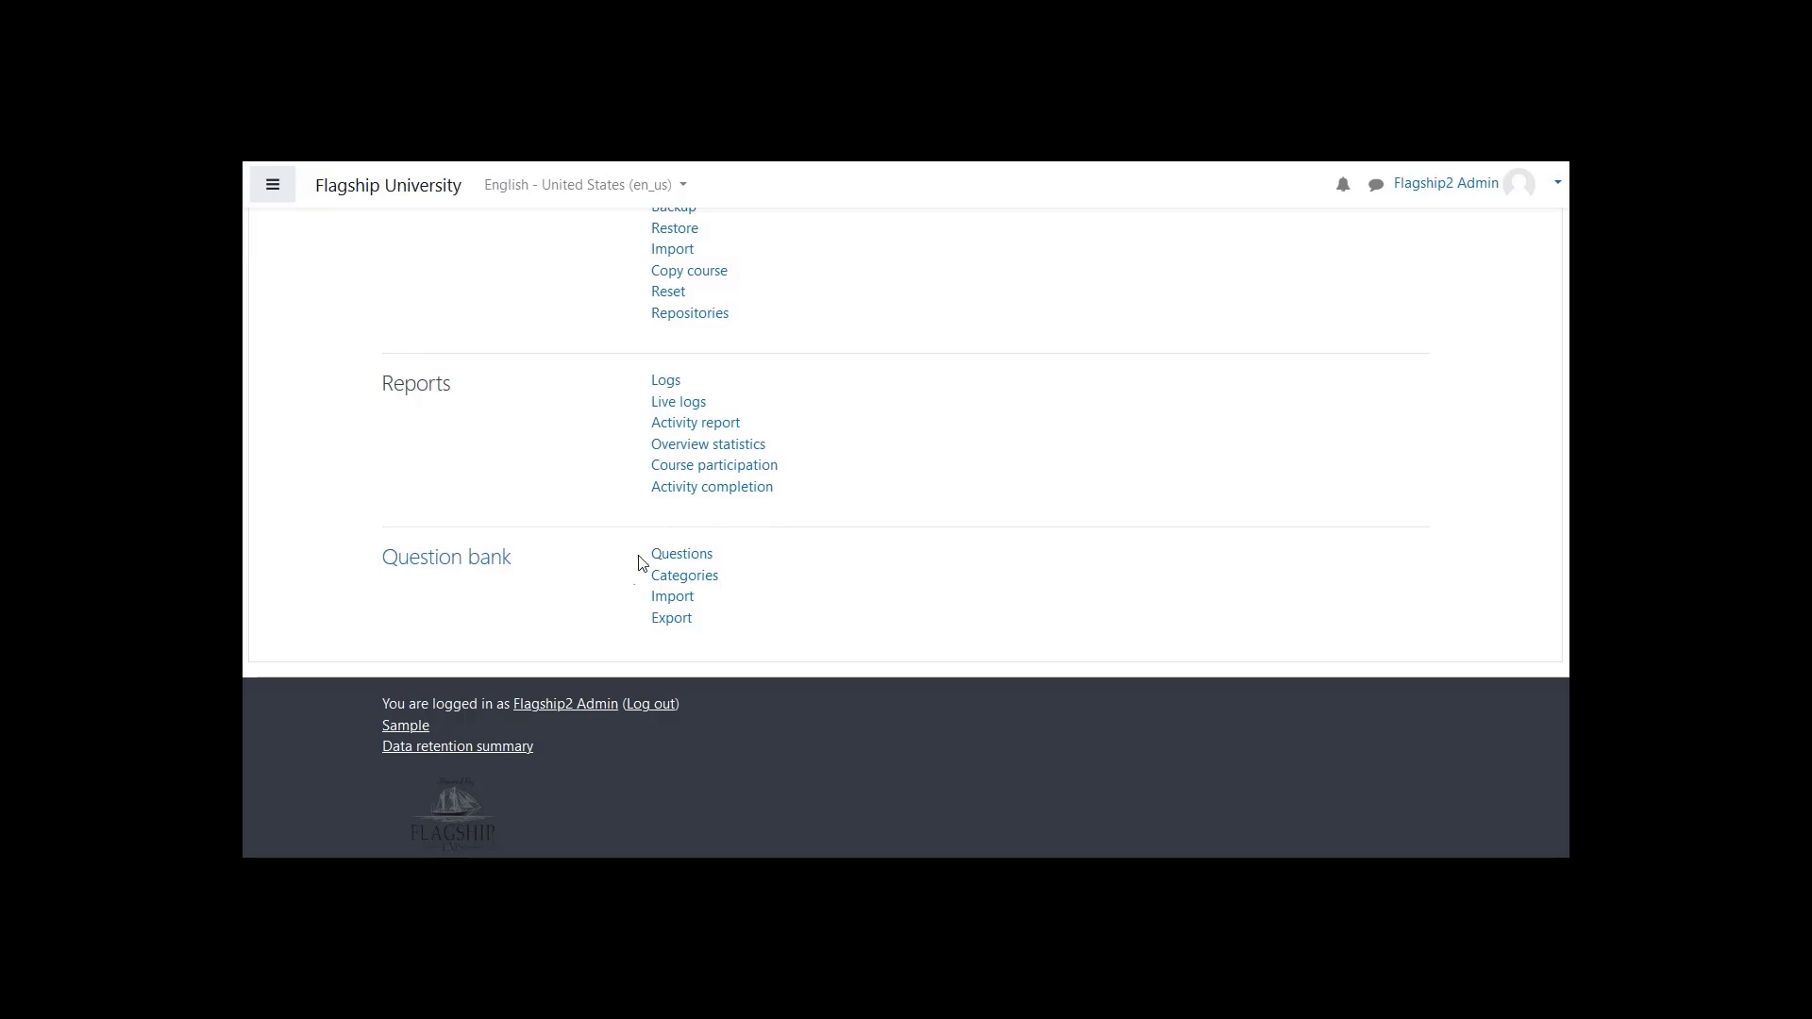
click(698, 565)
click(674, 607)
click(698, 577)
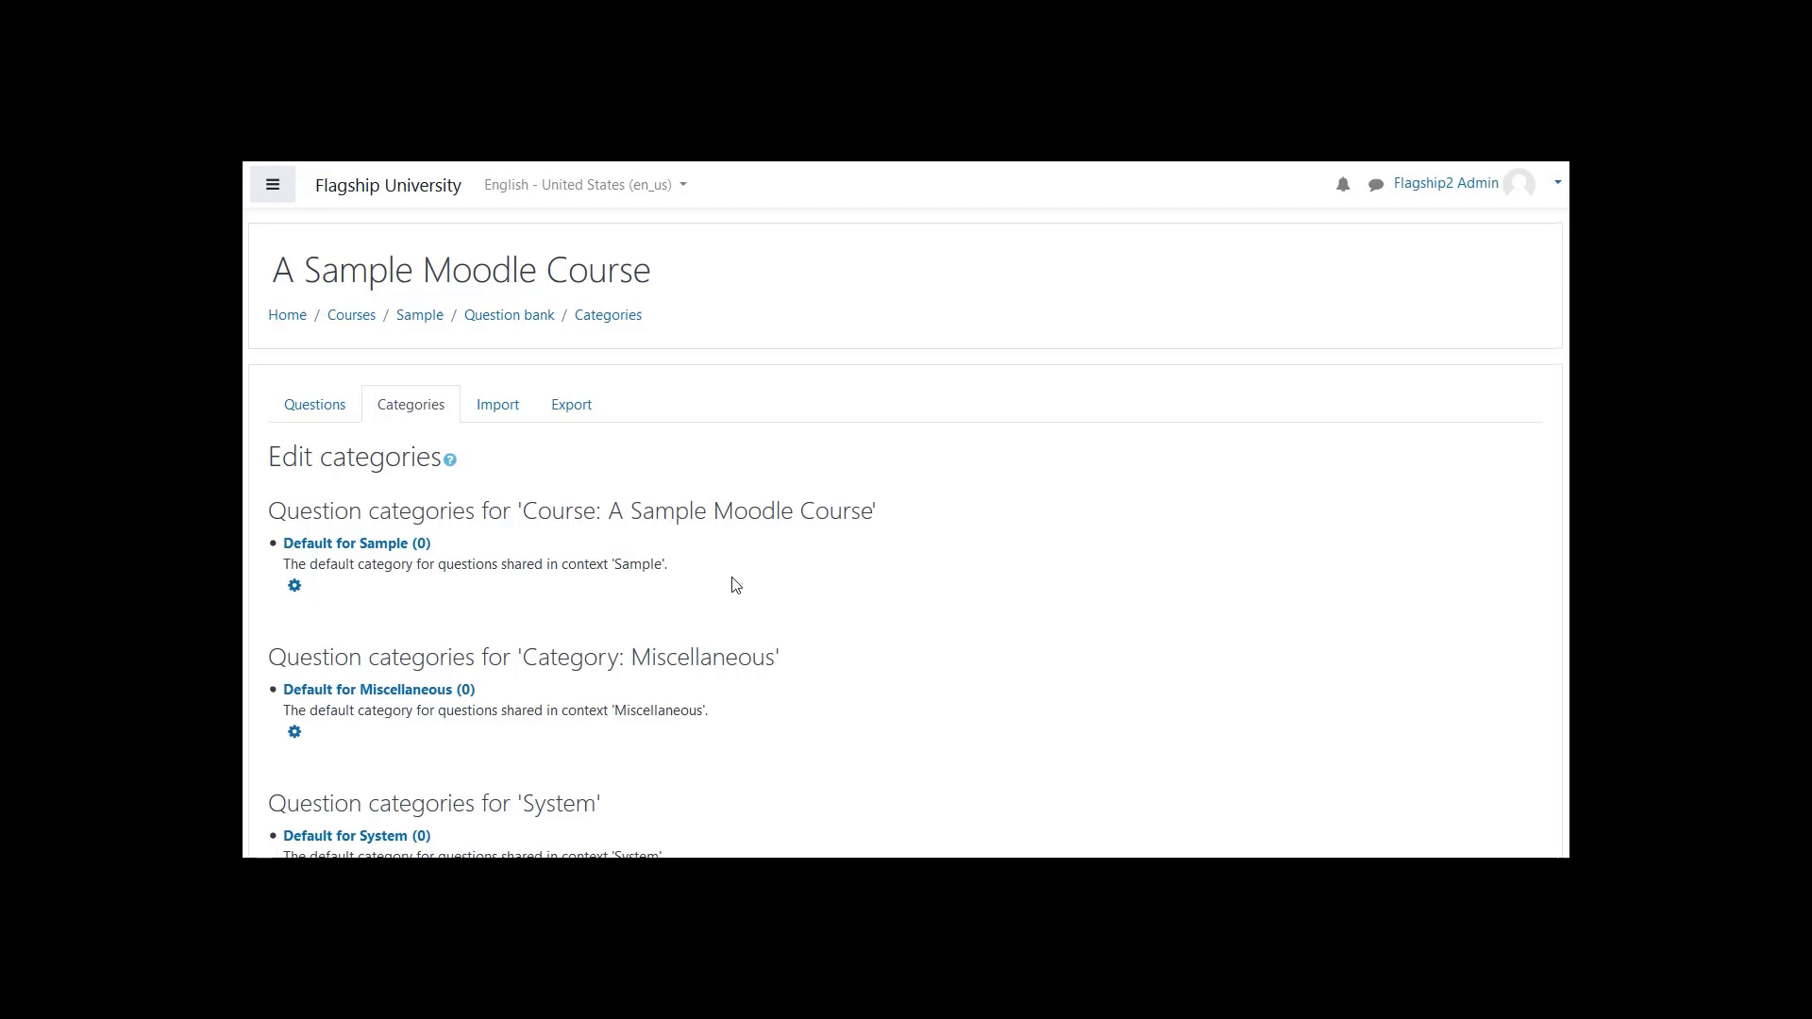
- Add a question category named "Quiz 1" with "Top for A Sample Moodle Course" as its parent
scroll(741, 586, down, 1)
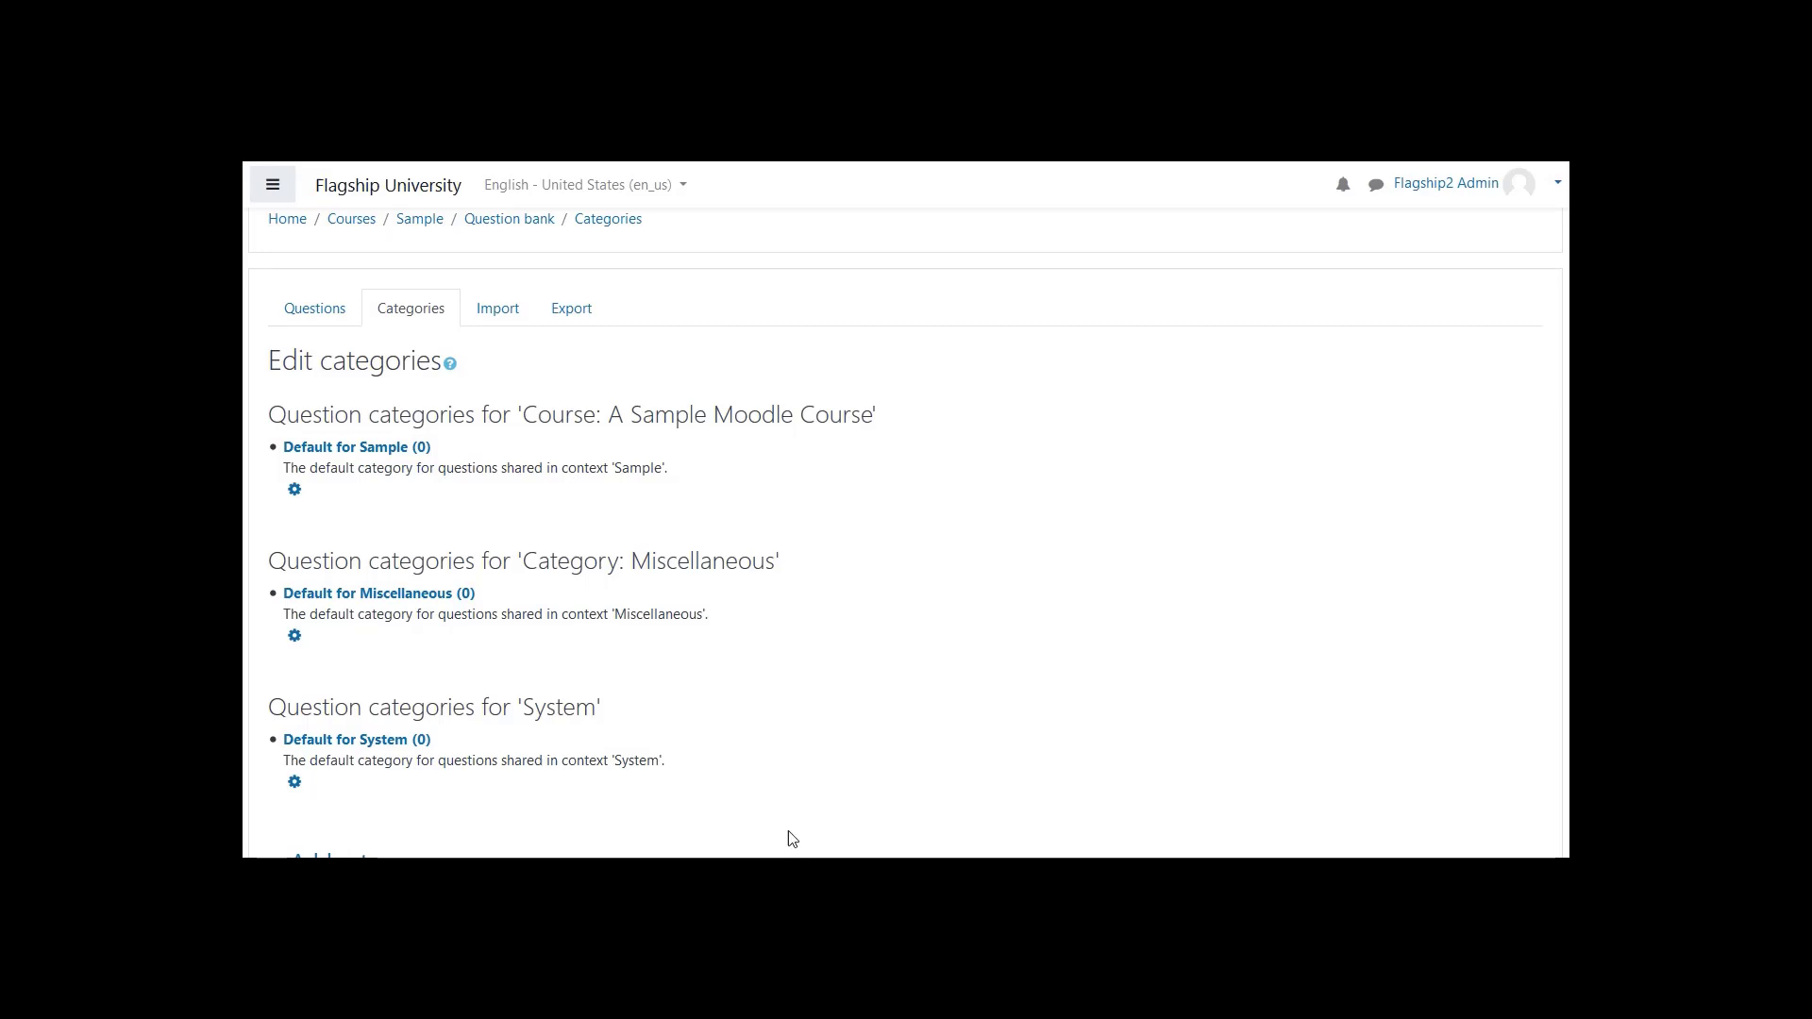
scroll(789, 837, down, 5)
scroll(742, 745, down, 1)
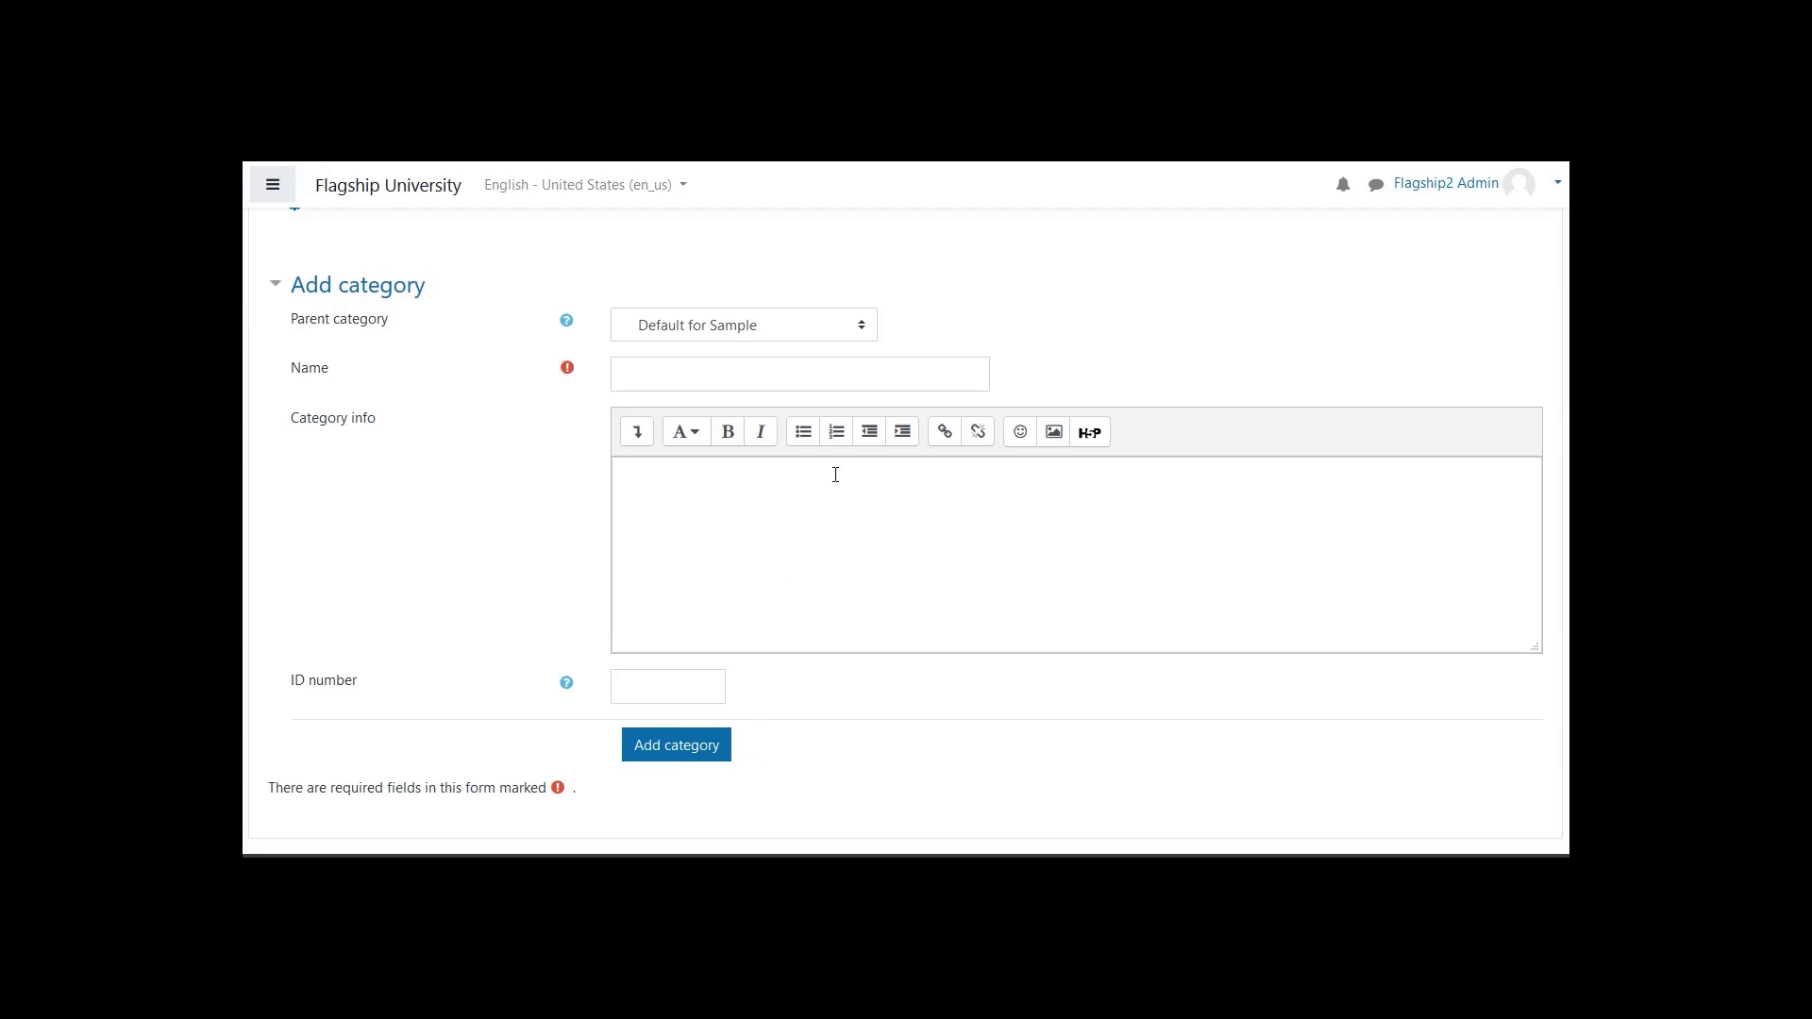
click(863, 325)
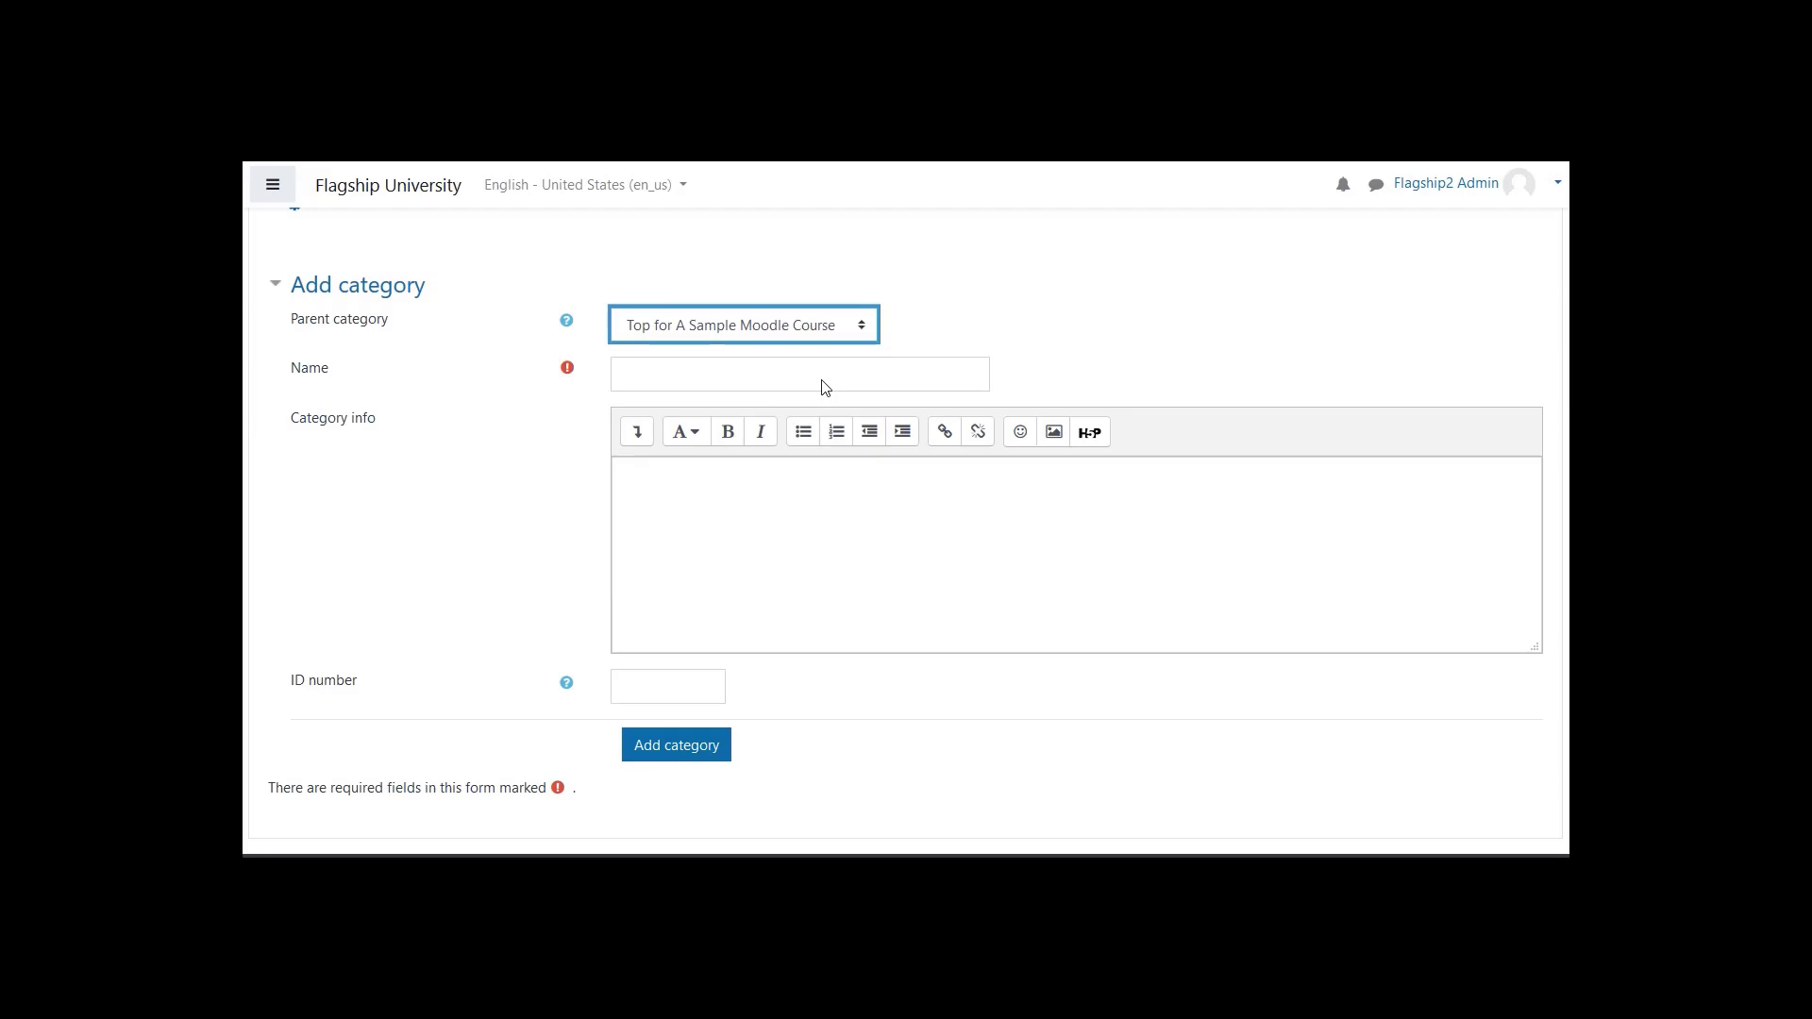
click(821, 382)
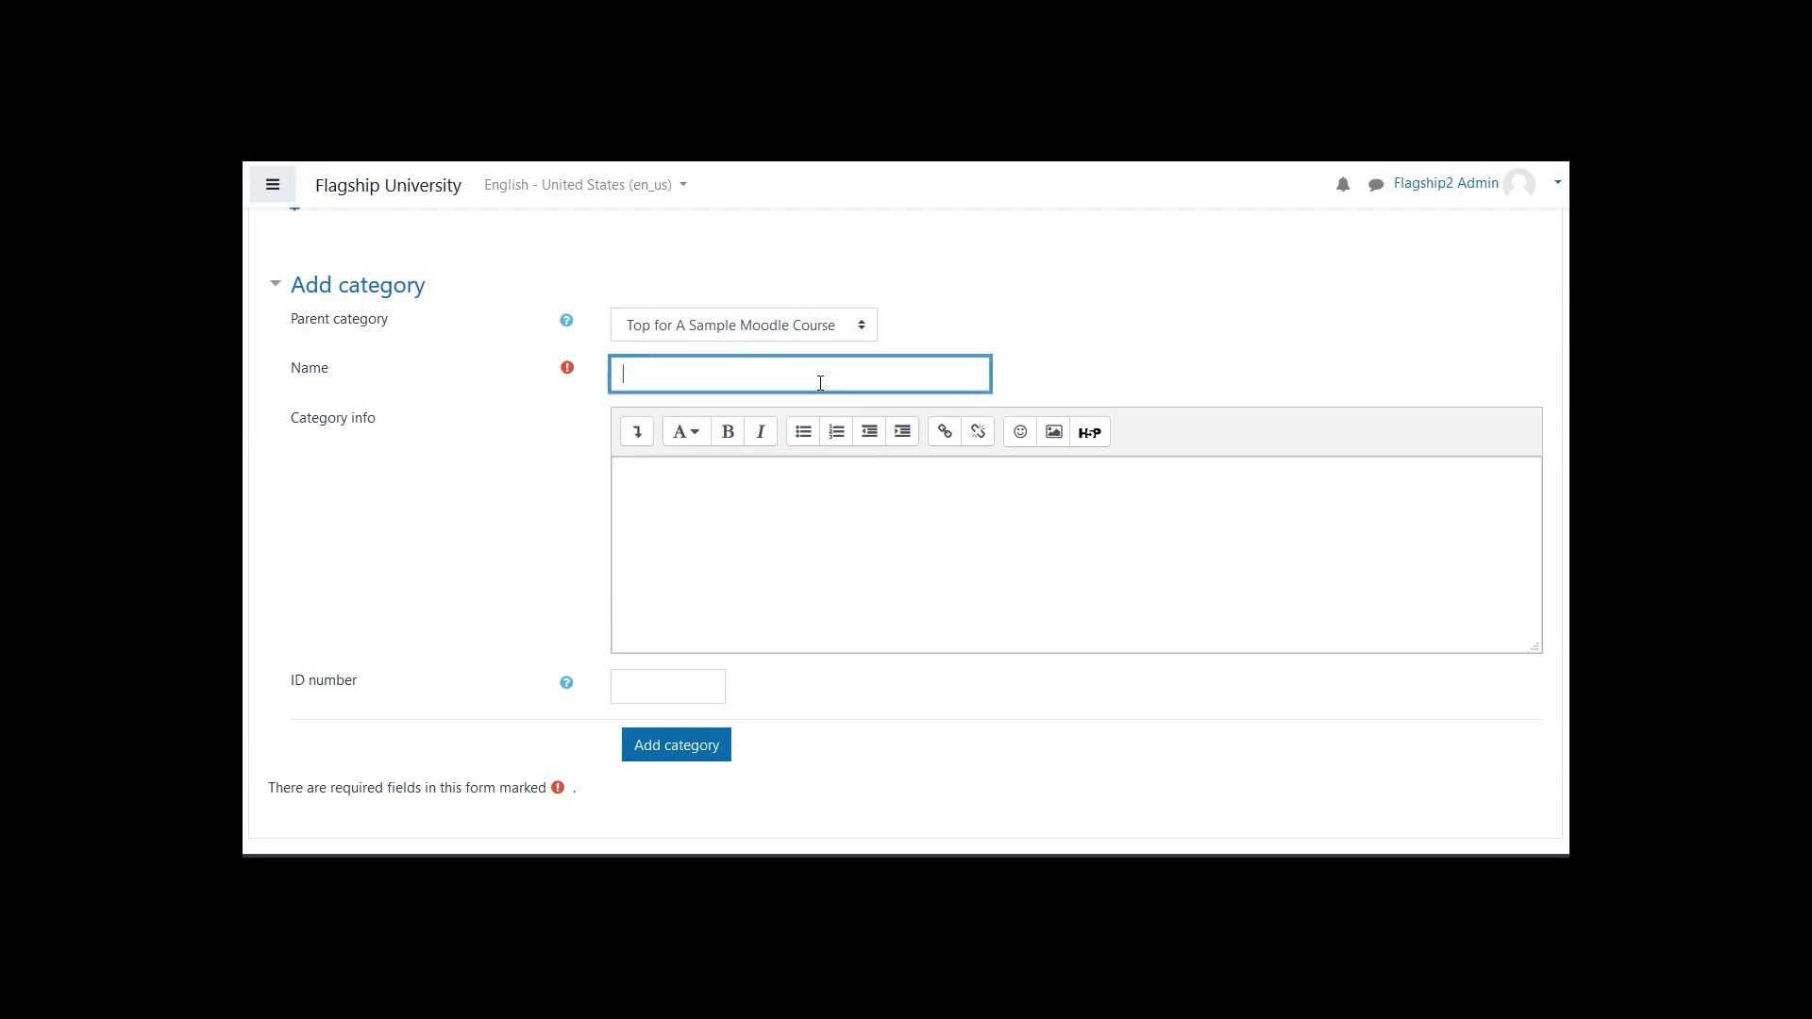
text(Quiz 1)
click(703, 744)
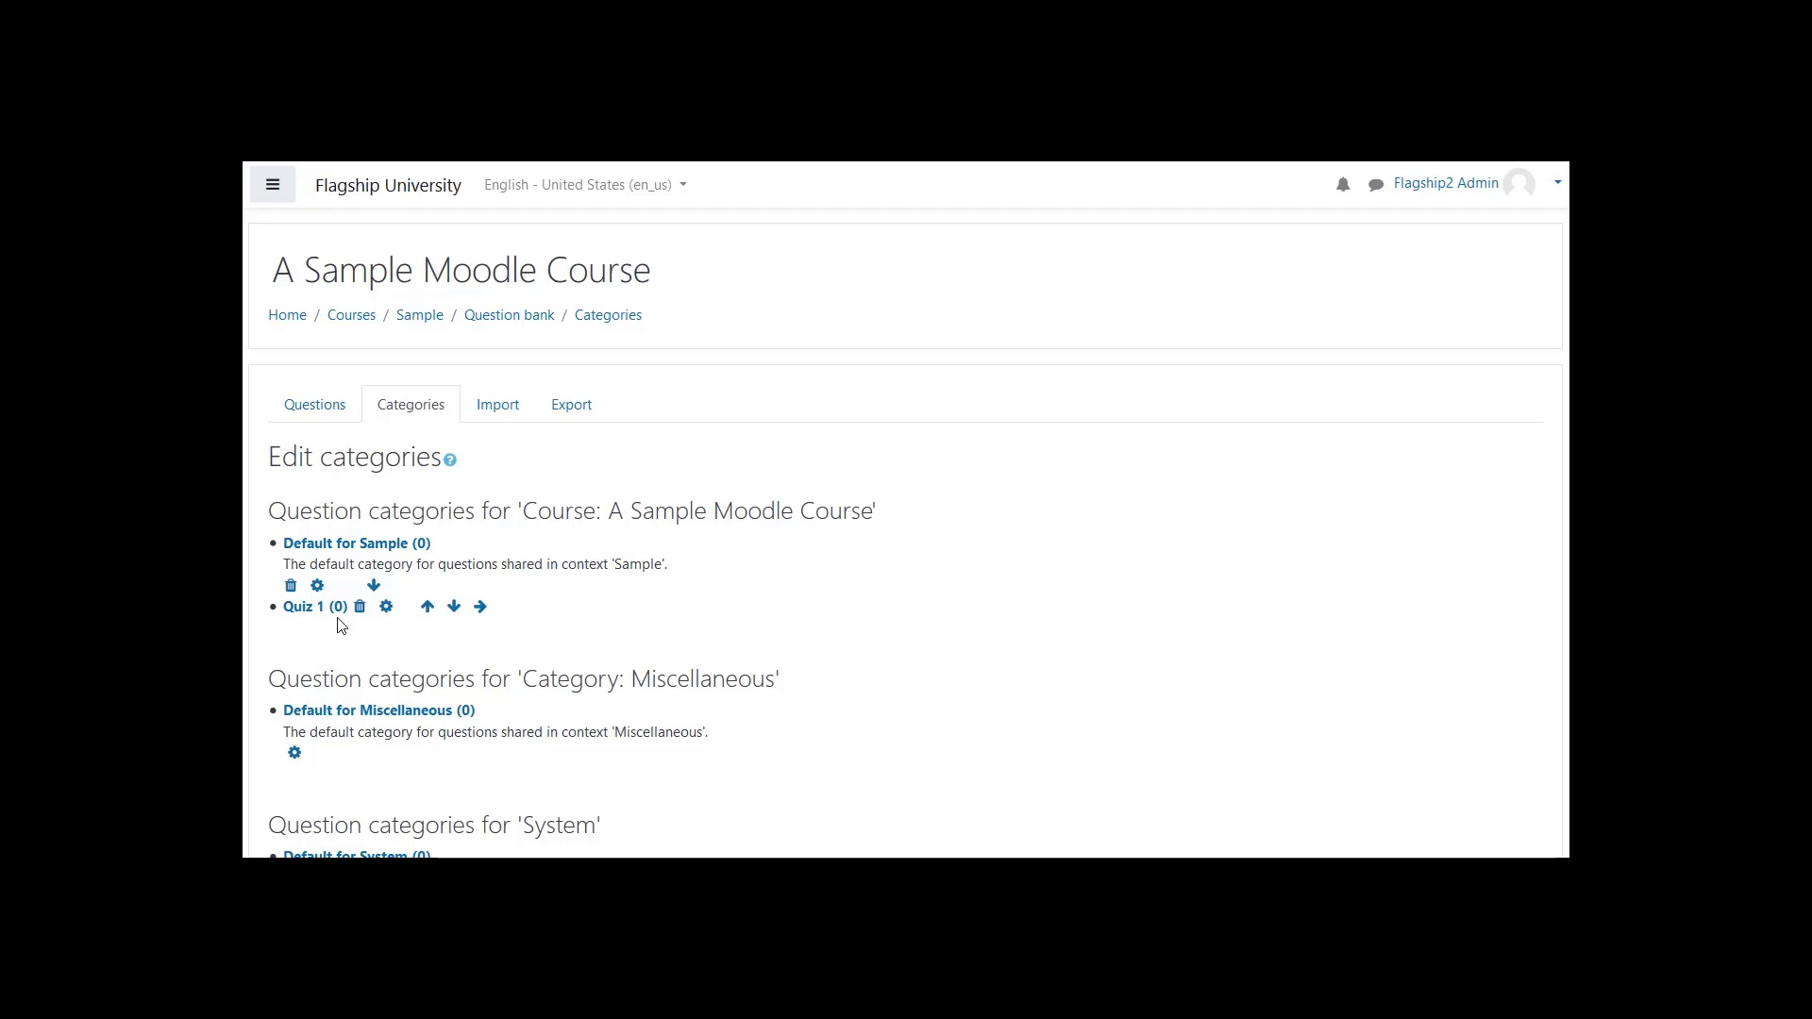
- Show the question bank's question list for the Quiz 1 category
click(319, 414)
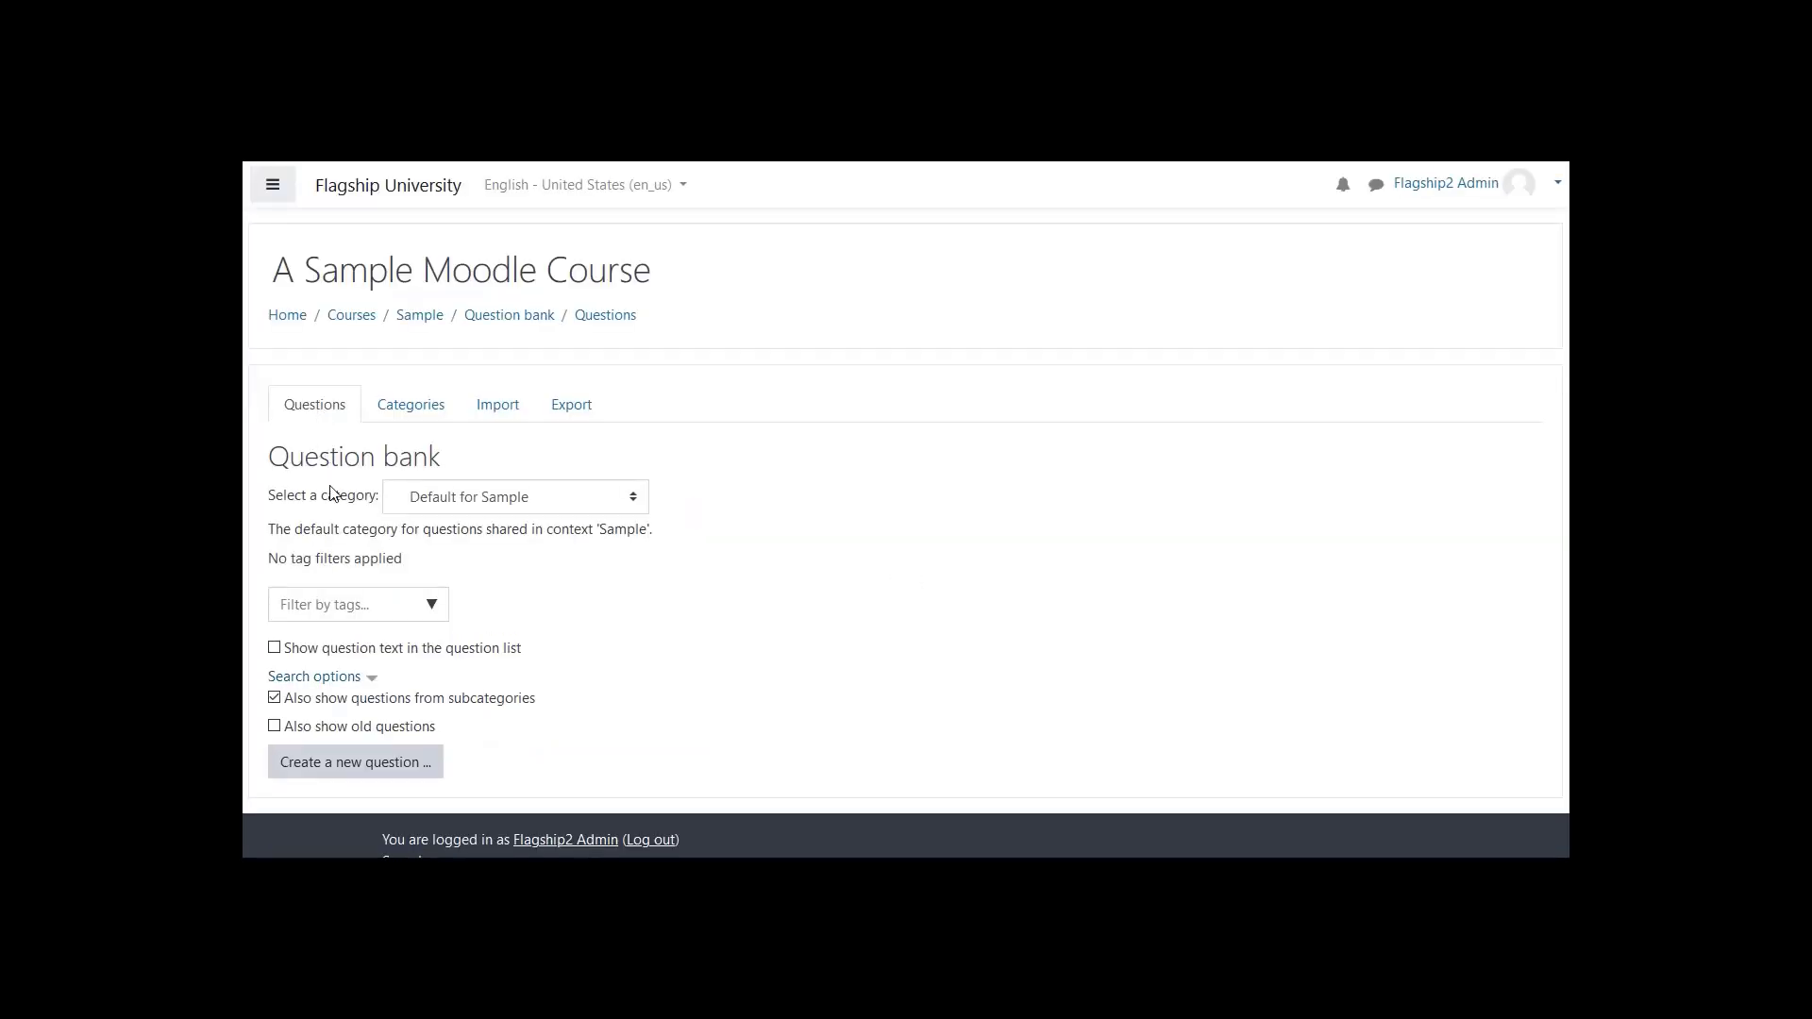
click(466, 508)
click(456, 612)
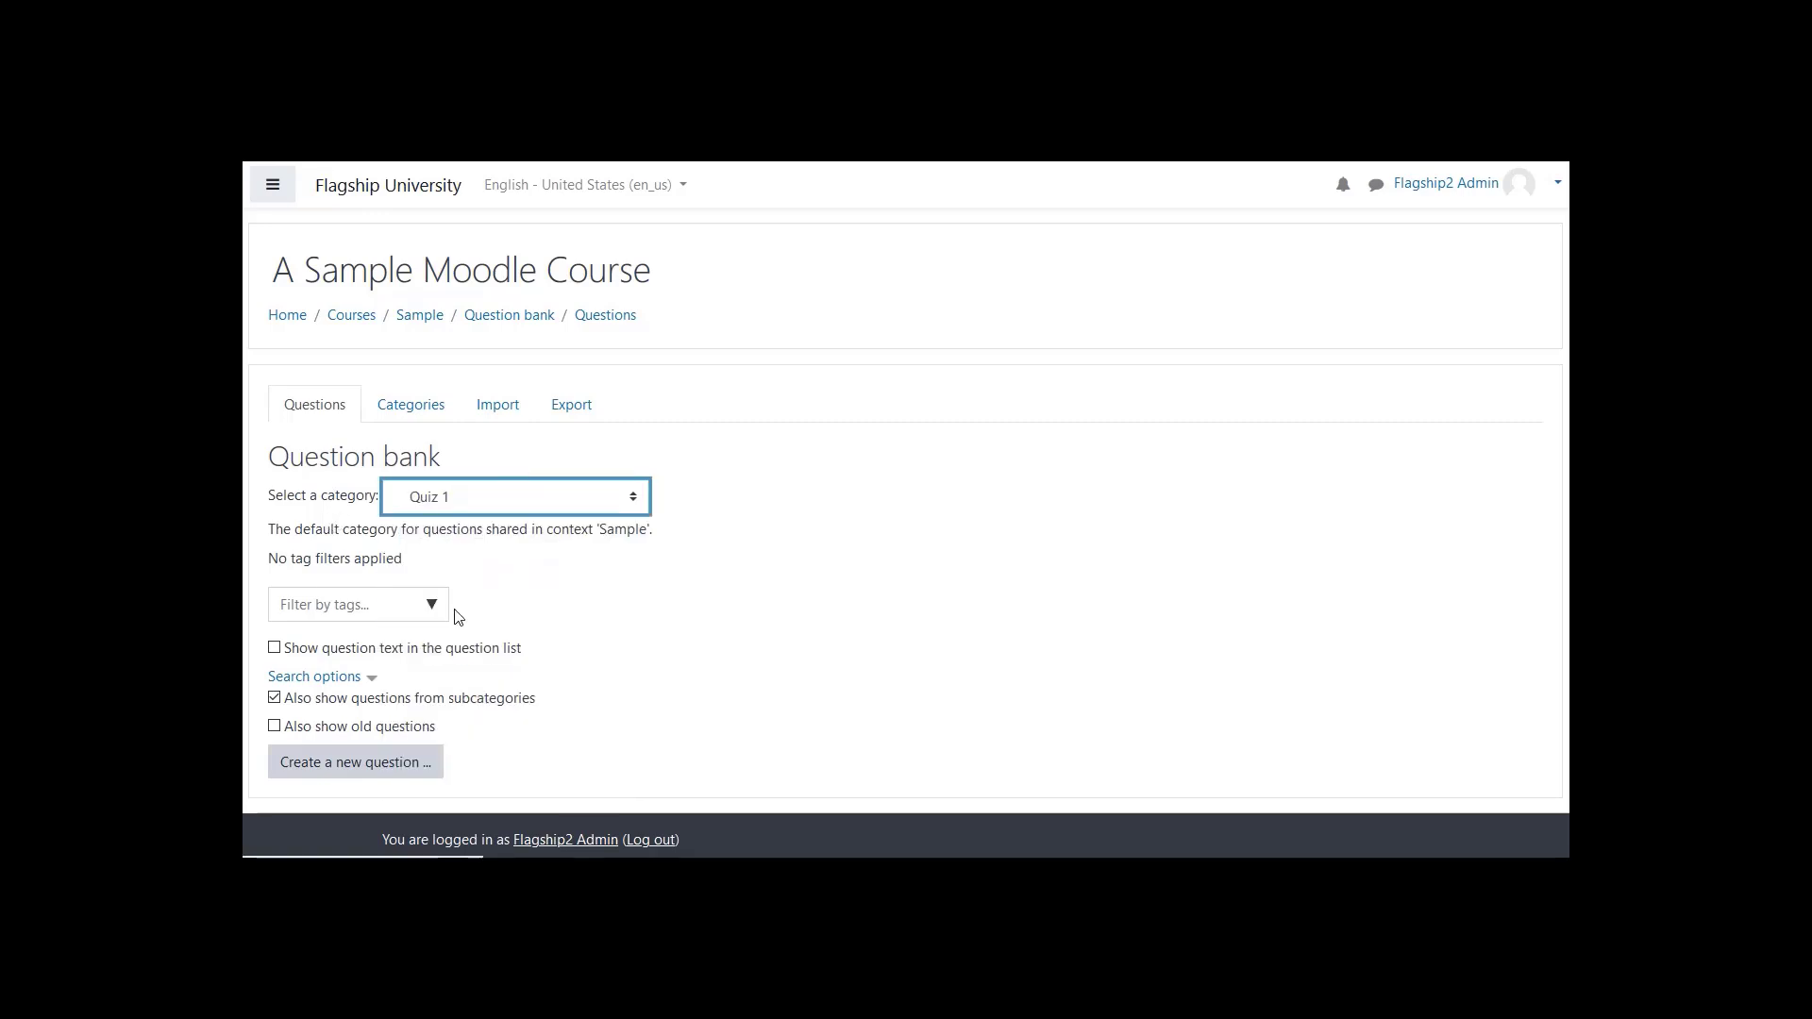
- Look through the available question types and start a new Multiple choice question in the Quiz 1 category
click(350, 743)
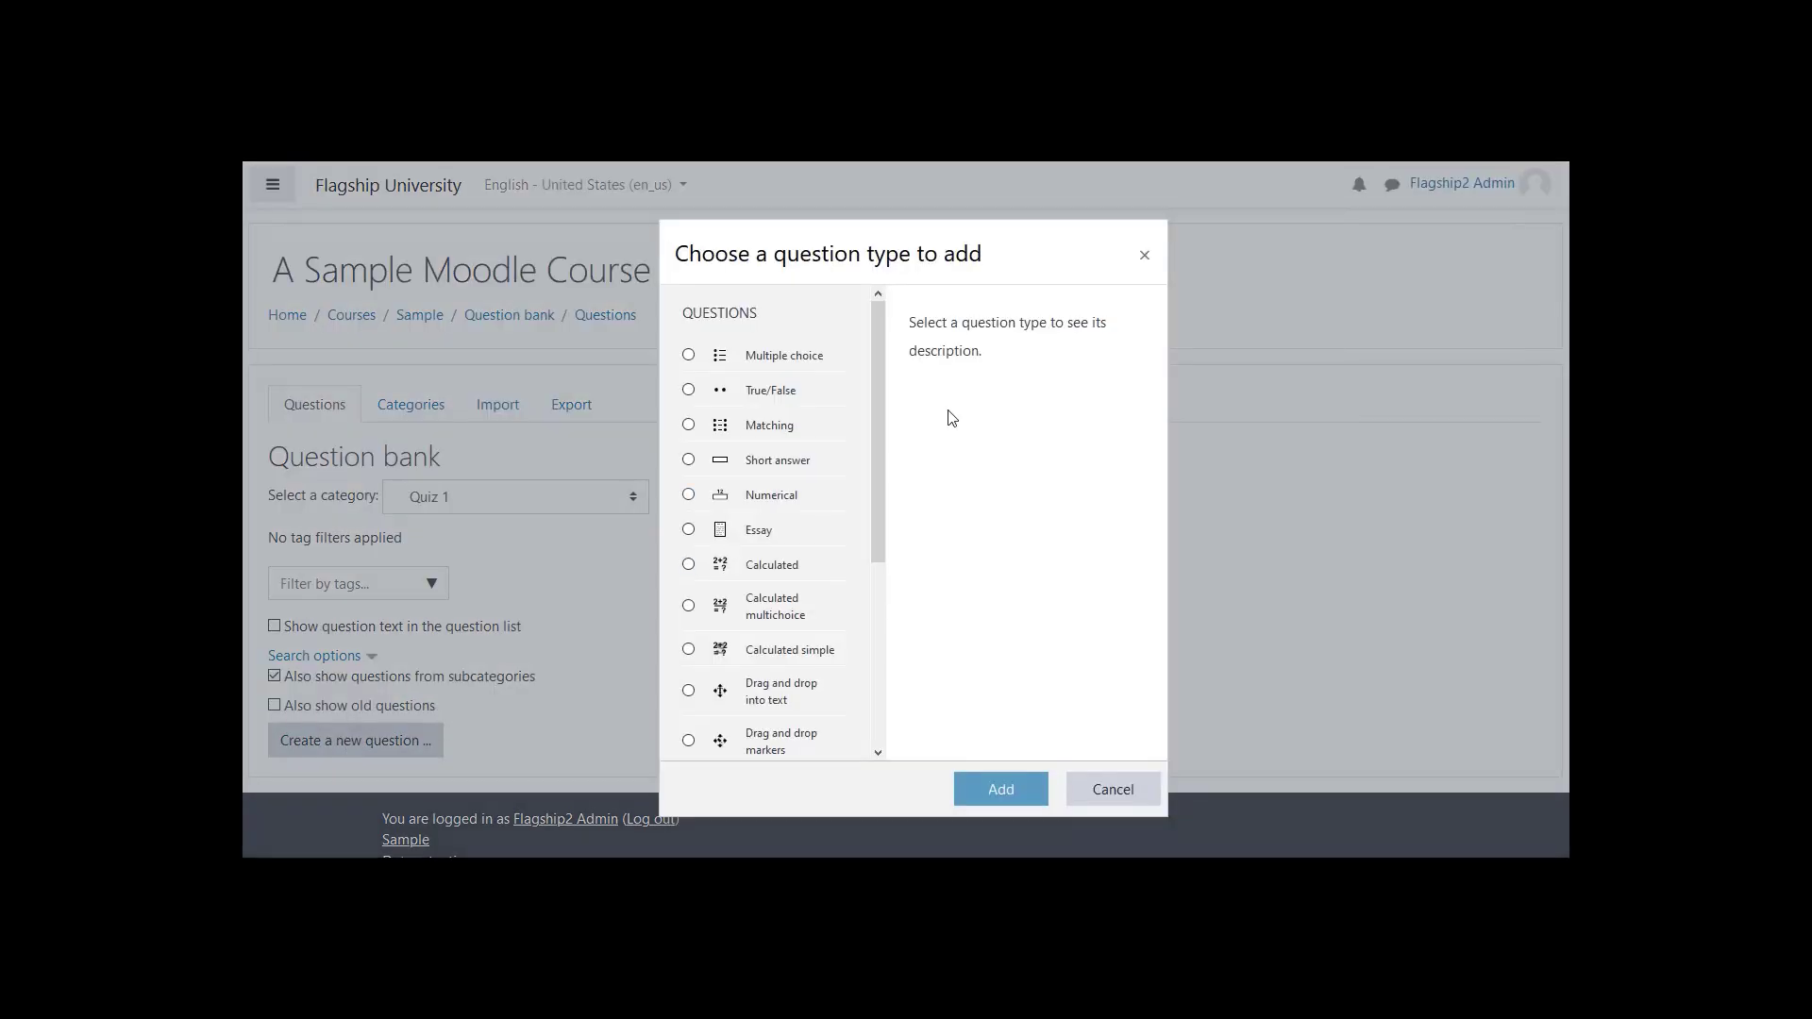
drag(881, 500, 875, 693)
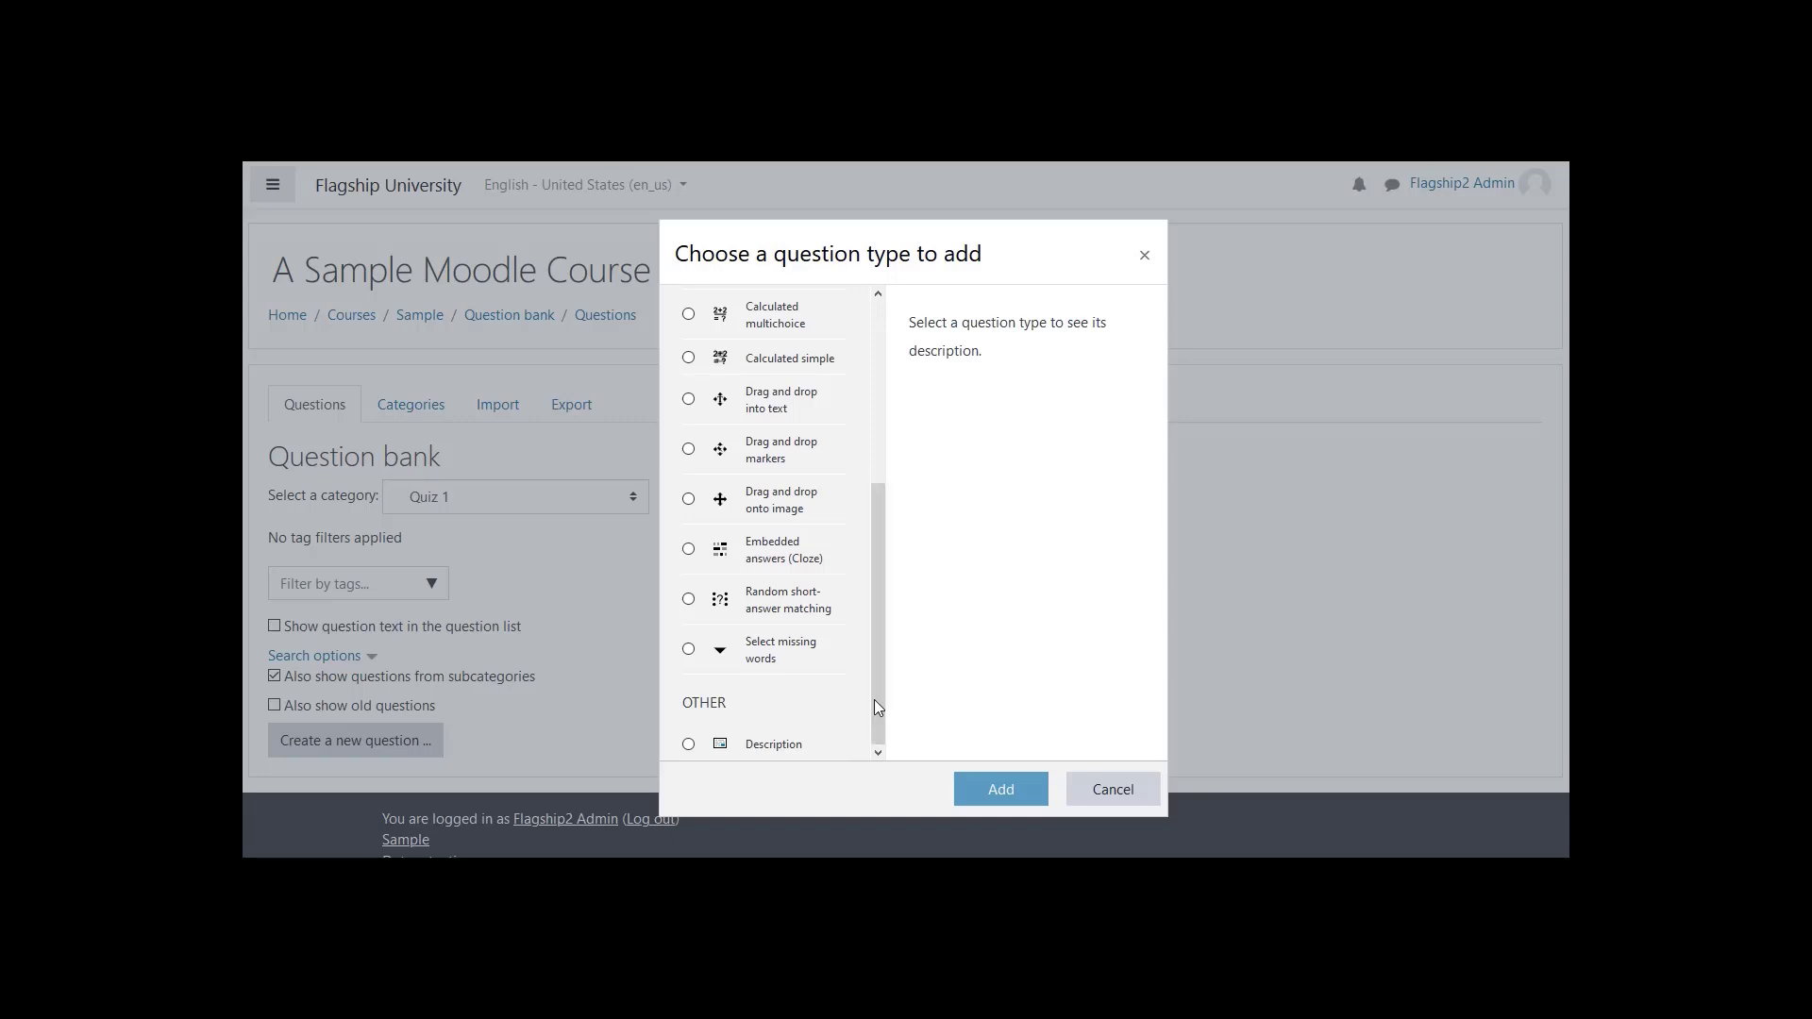
drag(874, 700, 868, 502)
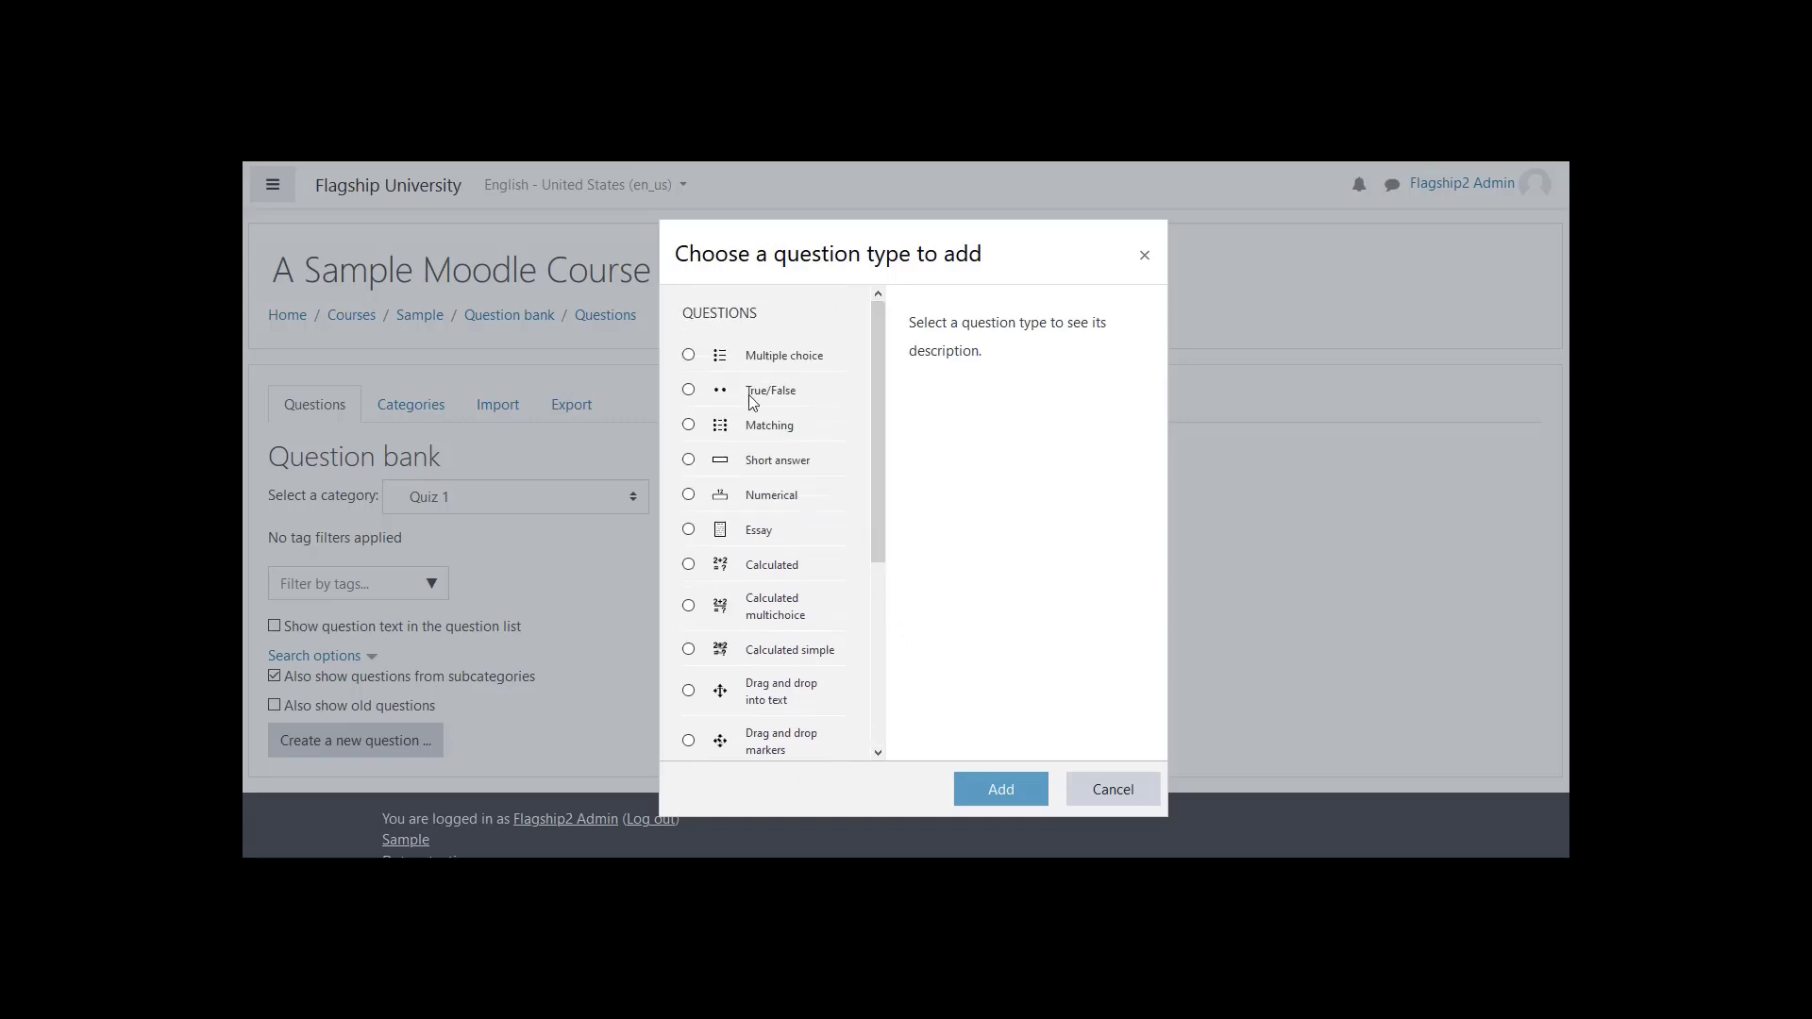
click(688, 356)
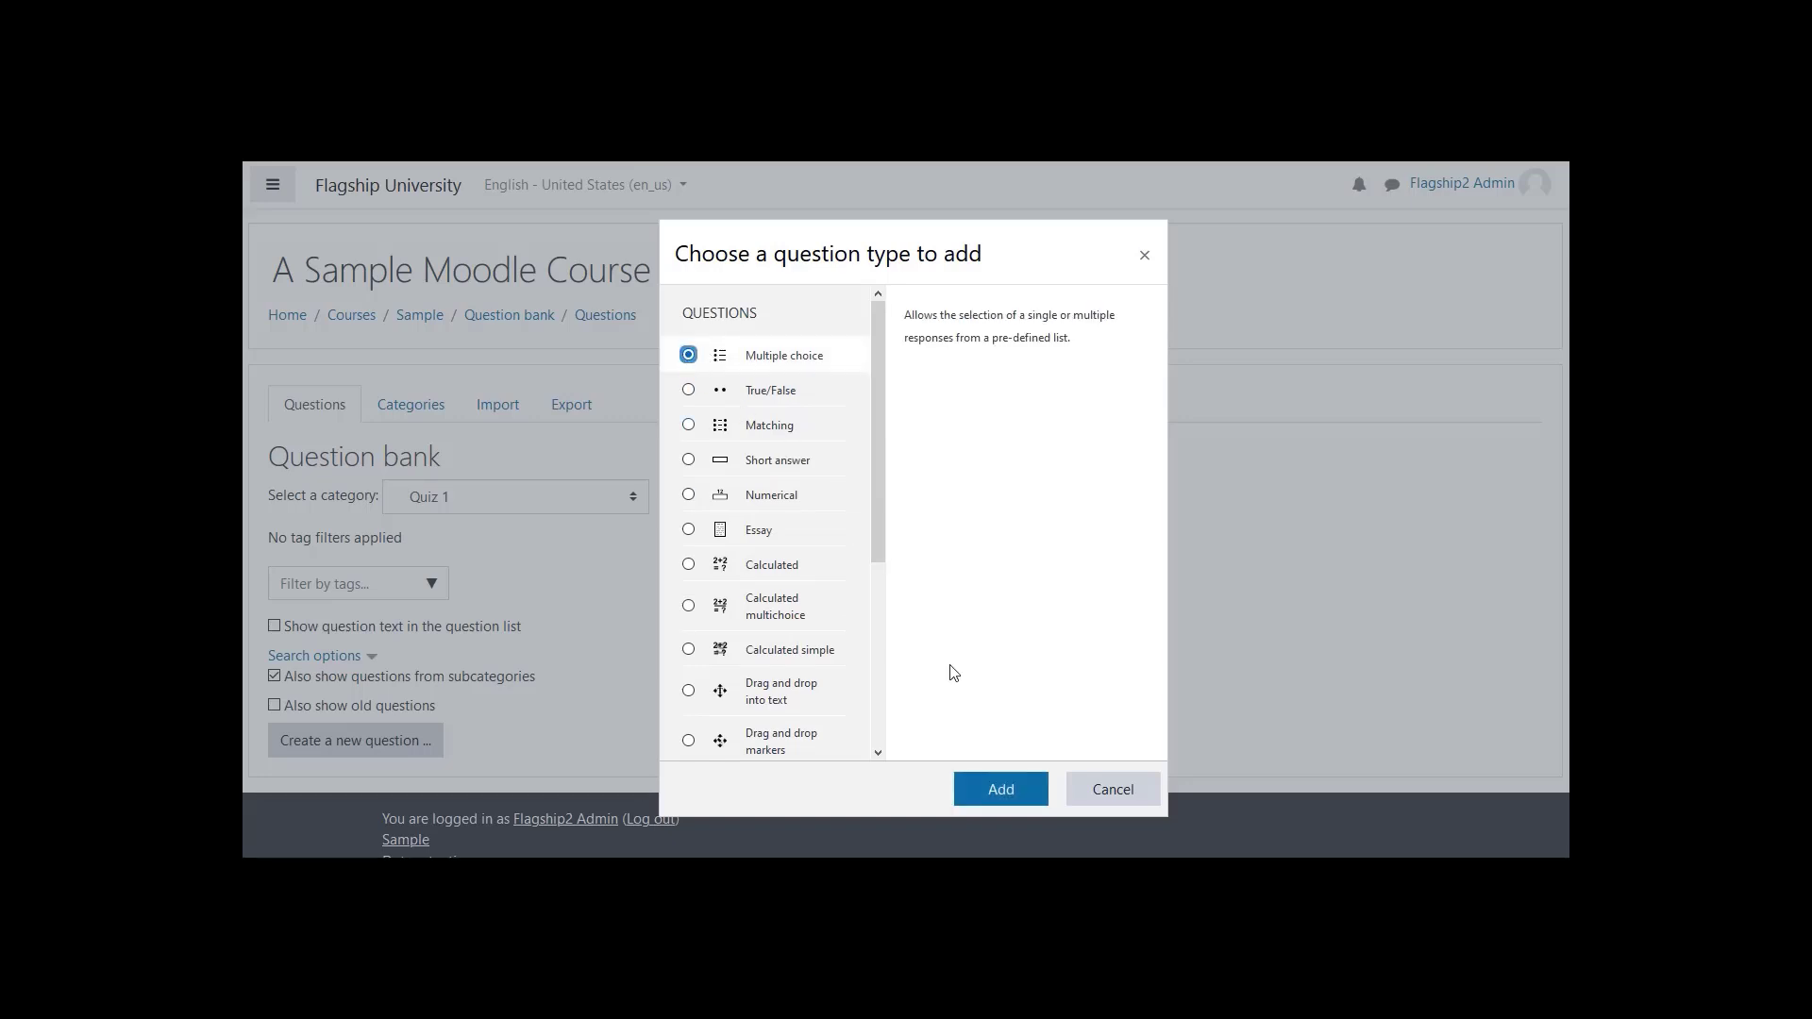
click(996, 786)
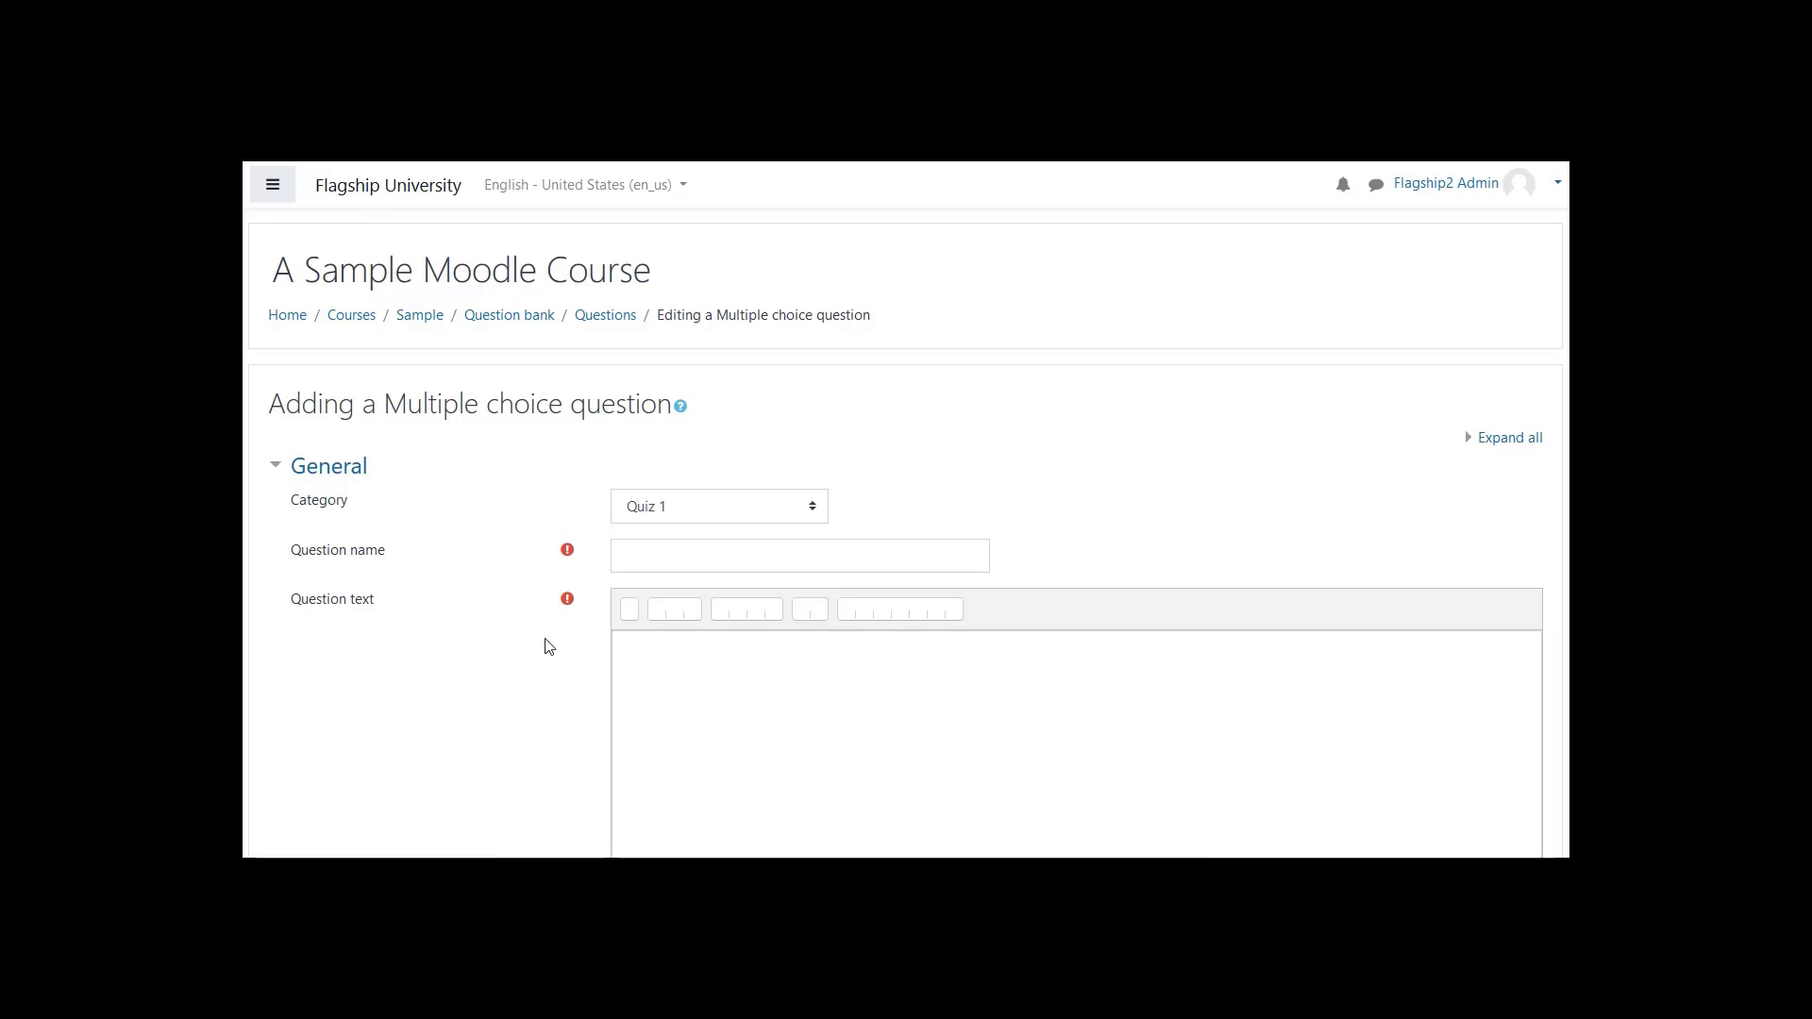
- Keep the category as Quiz 1 and name the question "Sky Color = Blue"
click(686, 508)
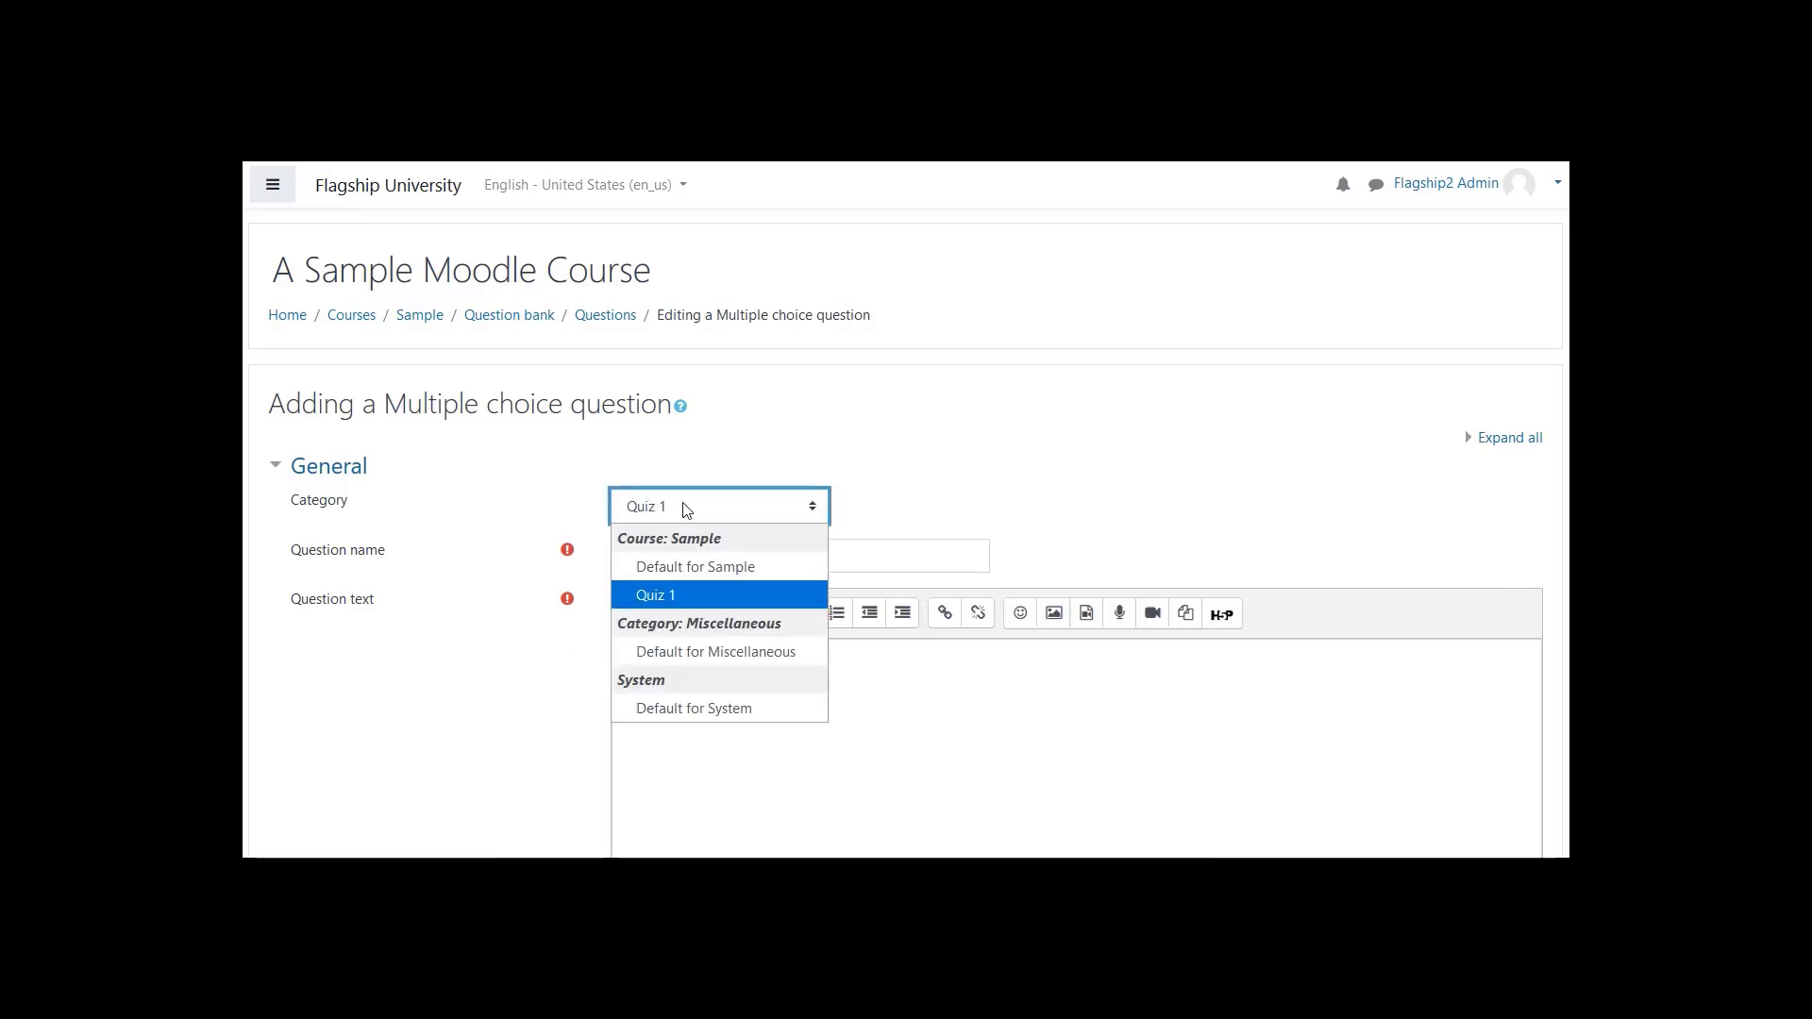
click(732, 457)
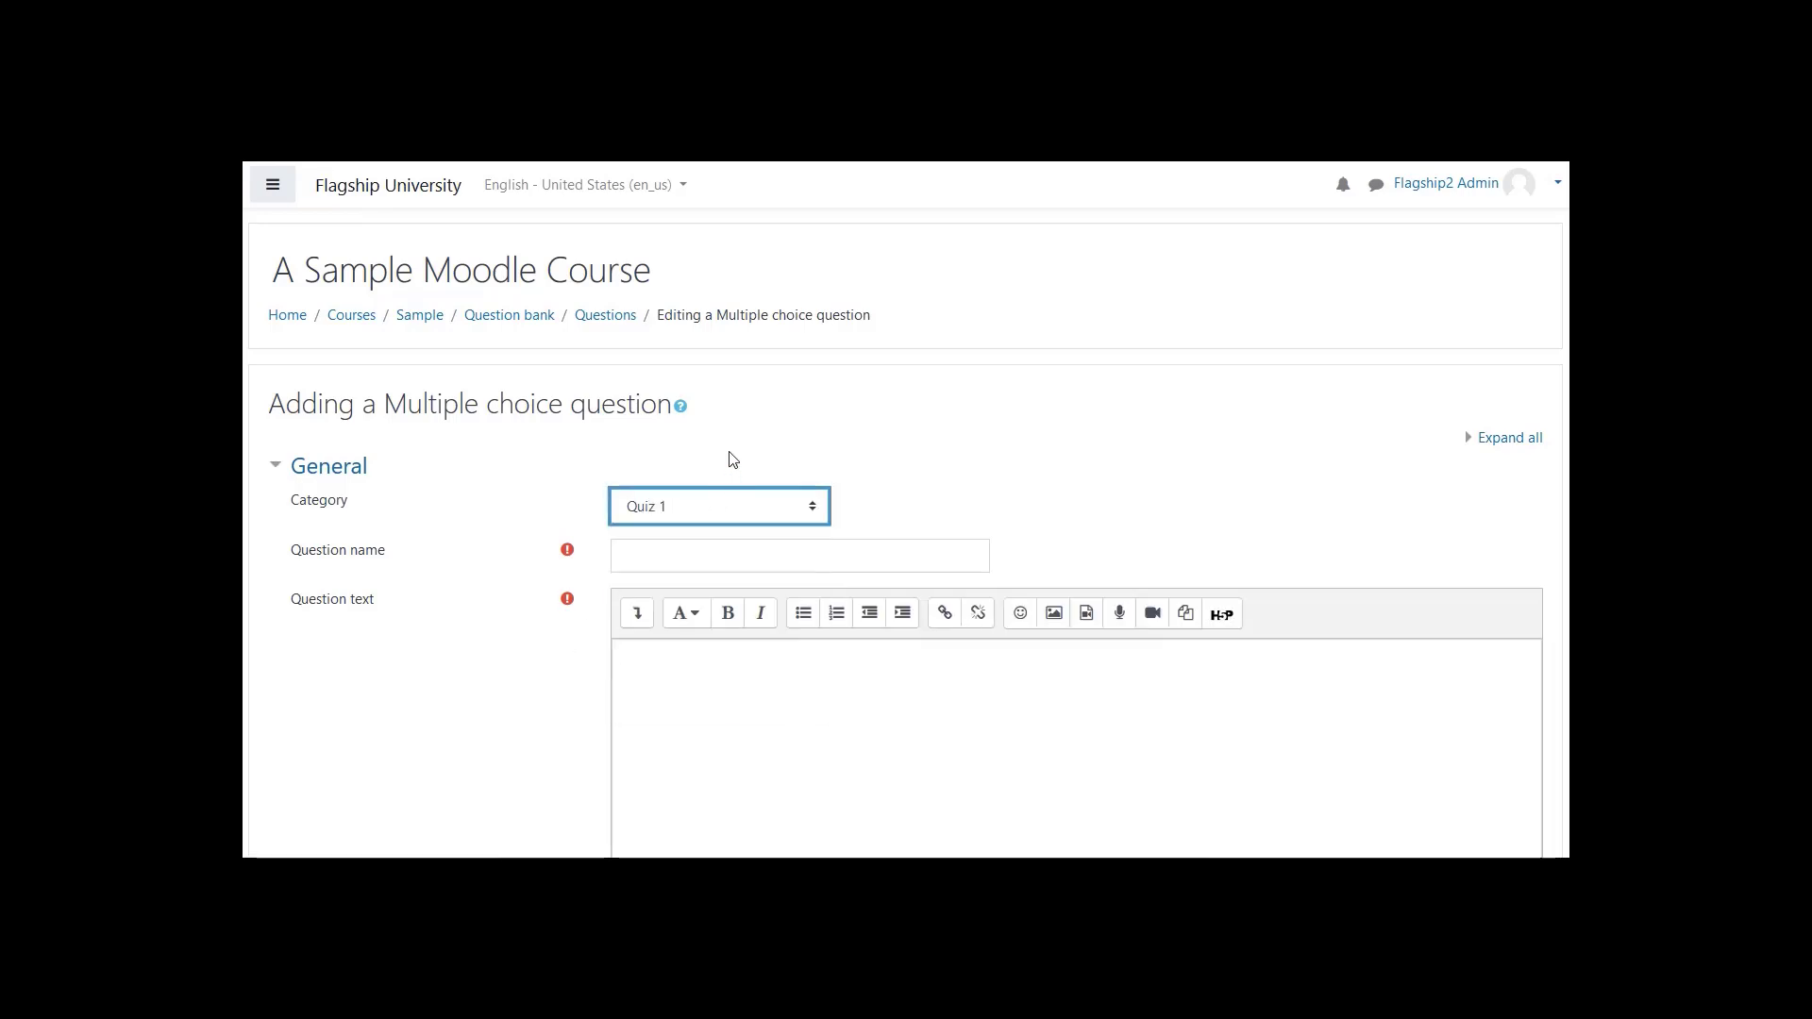
click(700, 557)
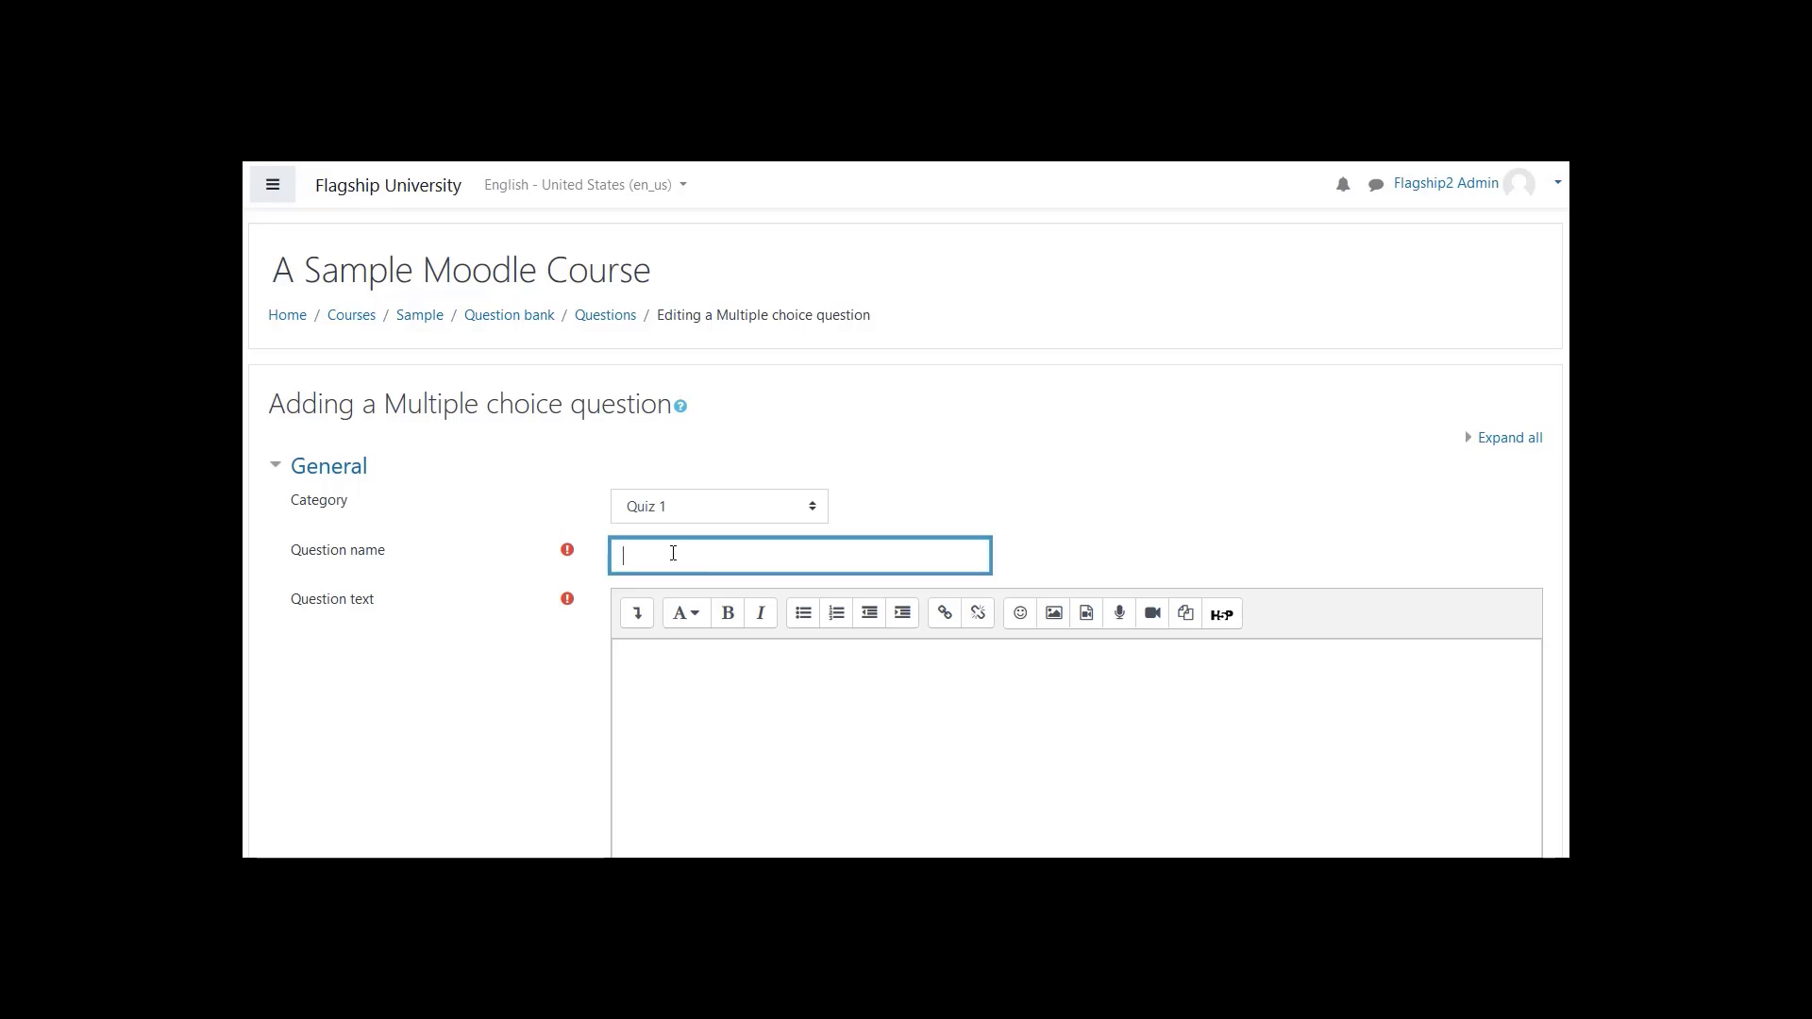
text(Sky Color = Blue)
click(849, 479)
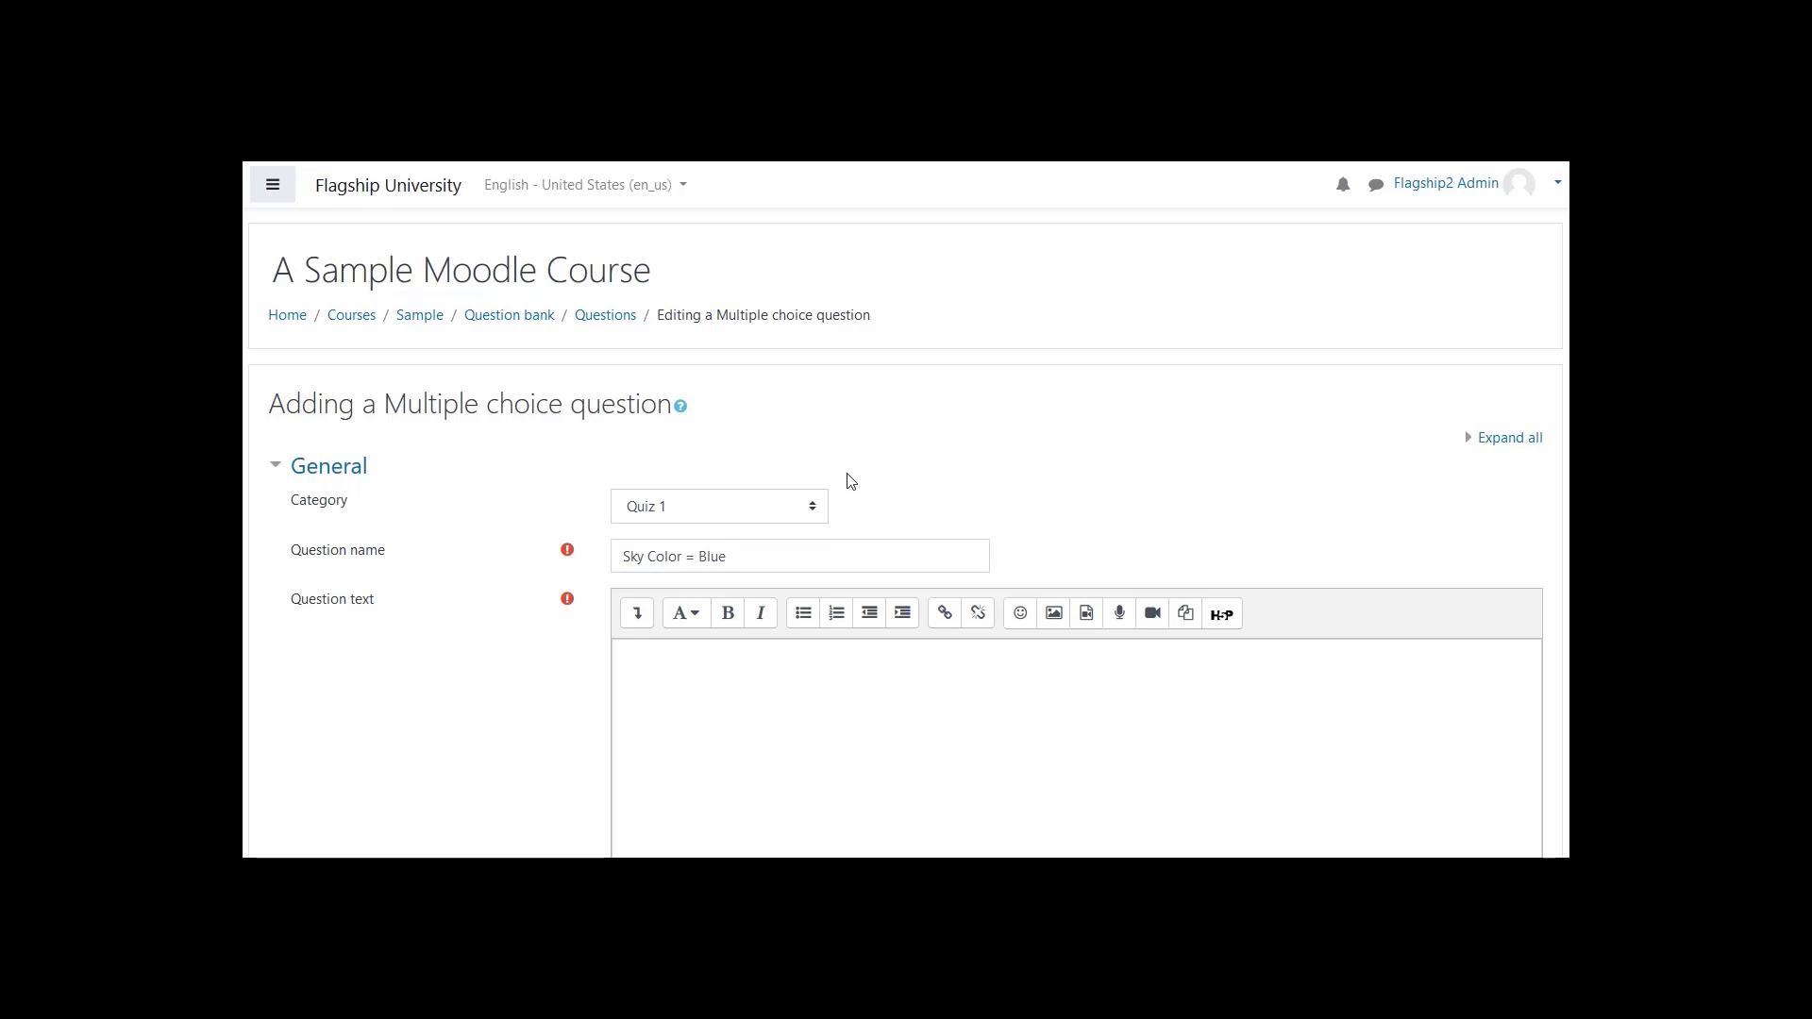
- Enter "What color is the sky?" as the question text and expand its editor's additional formatting tools
scroll(850, 481, down, 1)
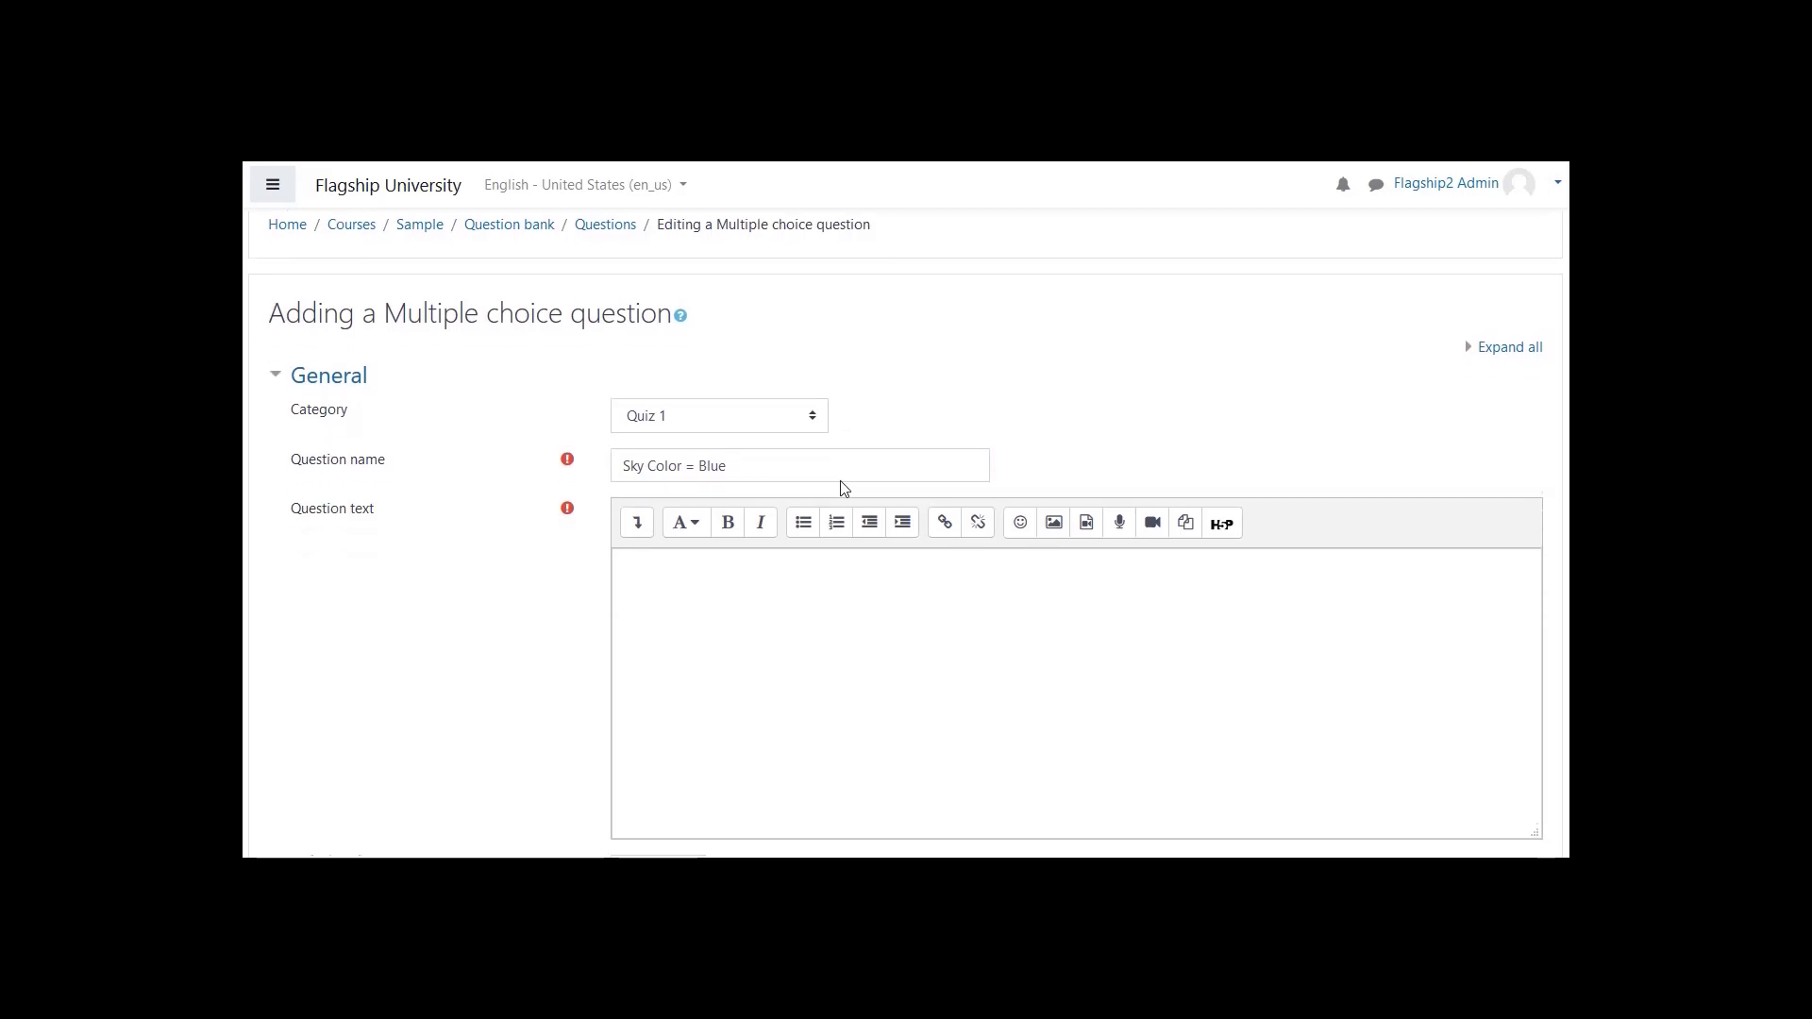
click(753, 565)
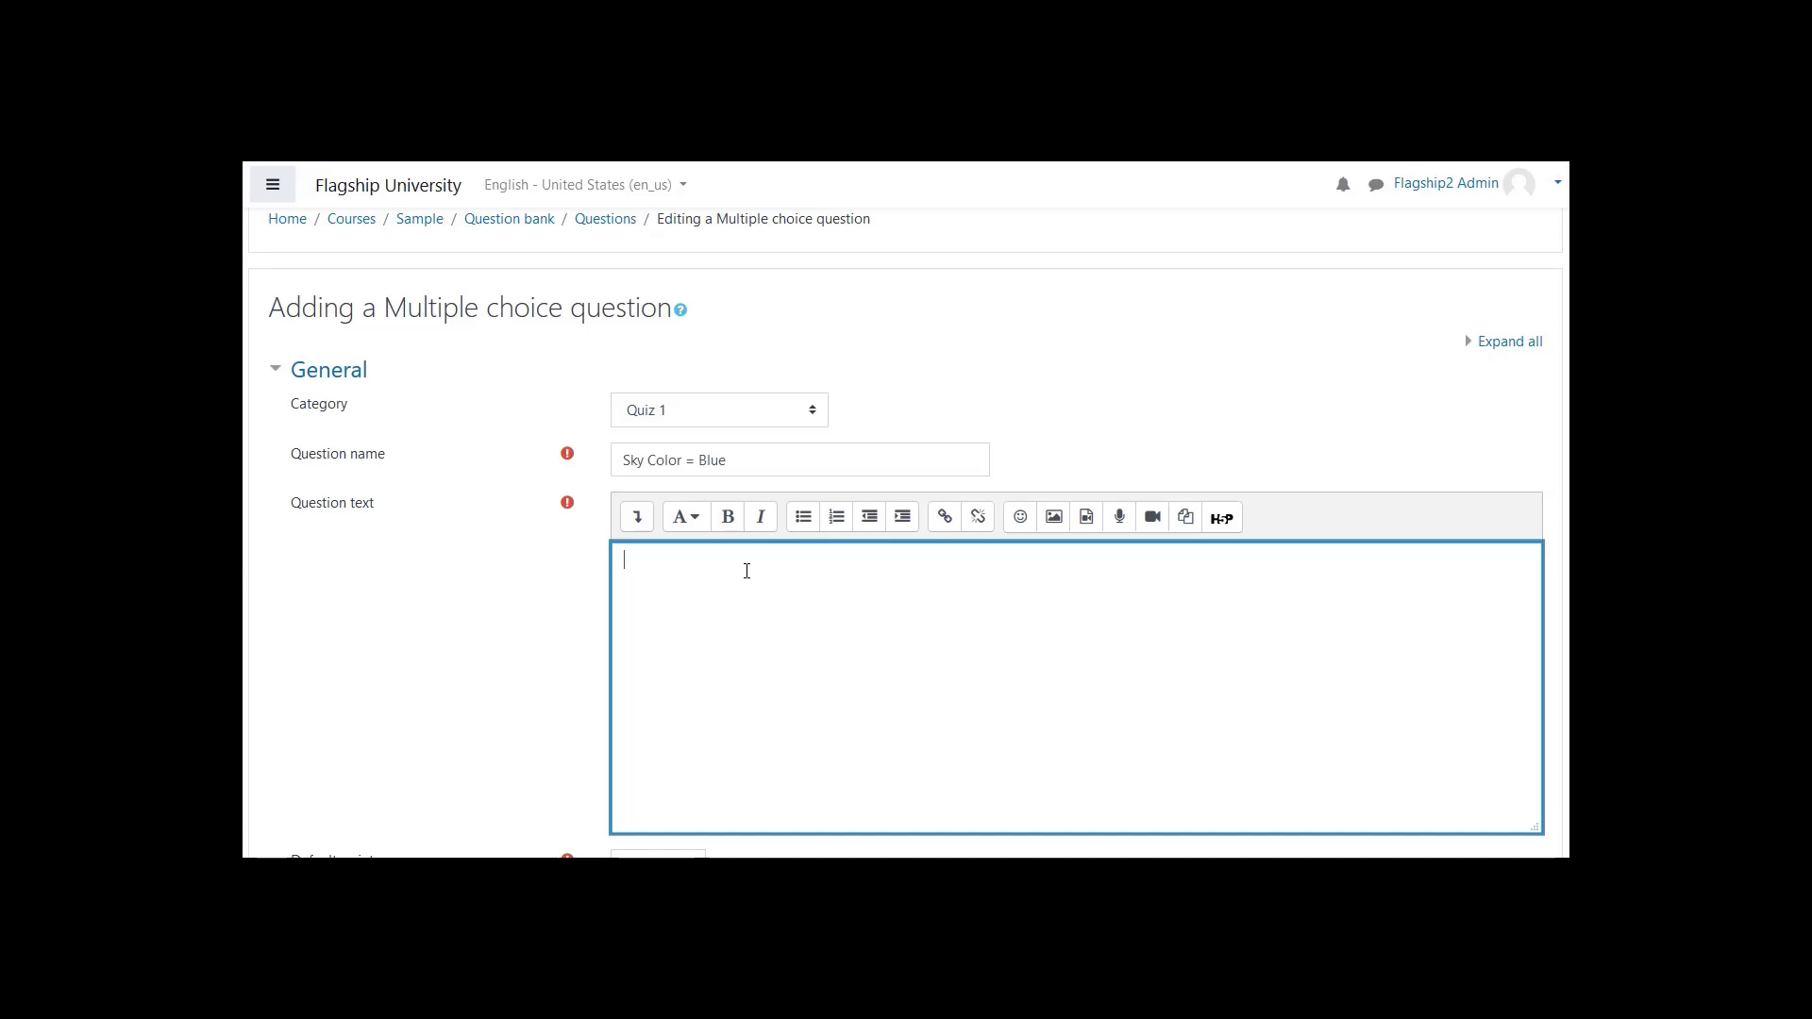
text(What color is the sky?)
click(637, 516)
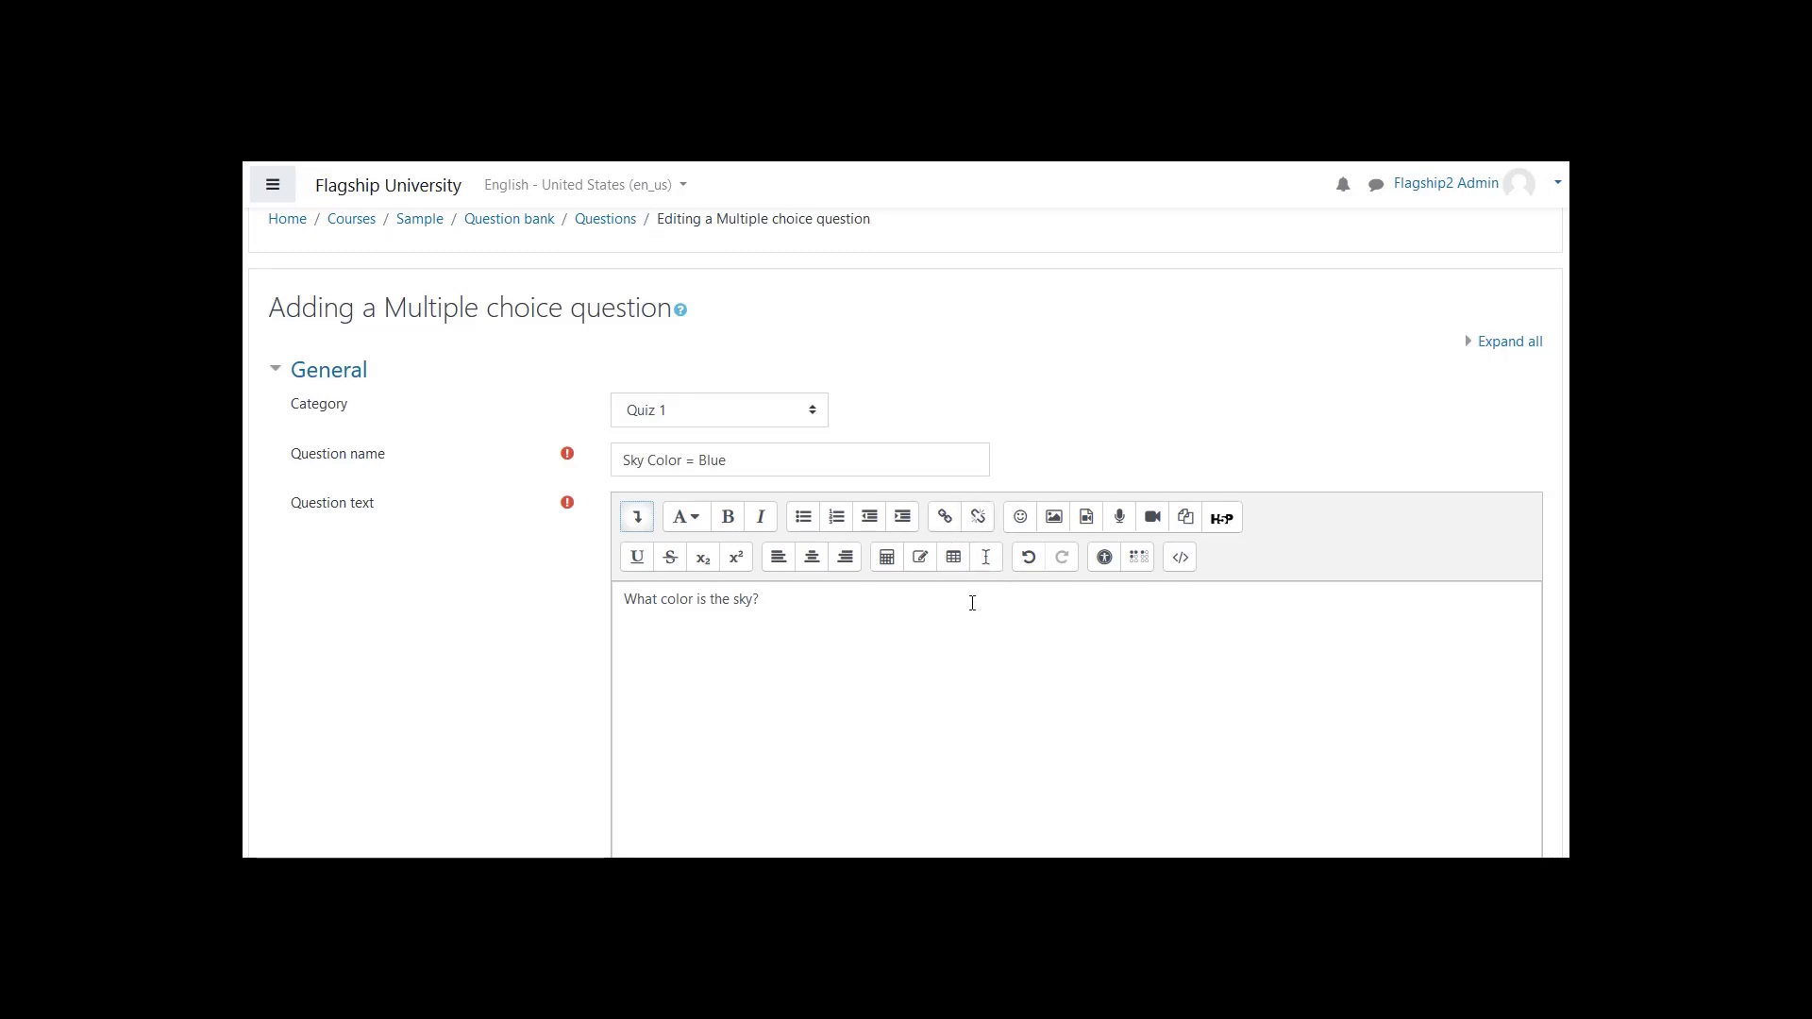
- Review the default points, general feedback and the options for one or multiple answers, leaving One answer only selected
scroll(932, 620, down, 4)
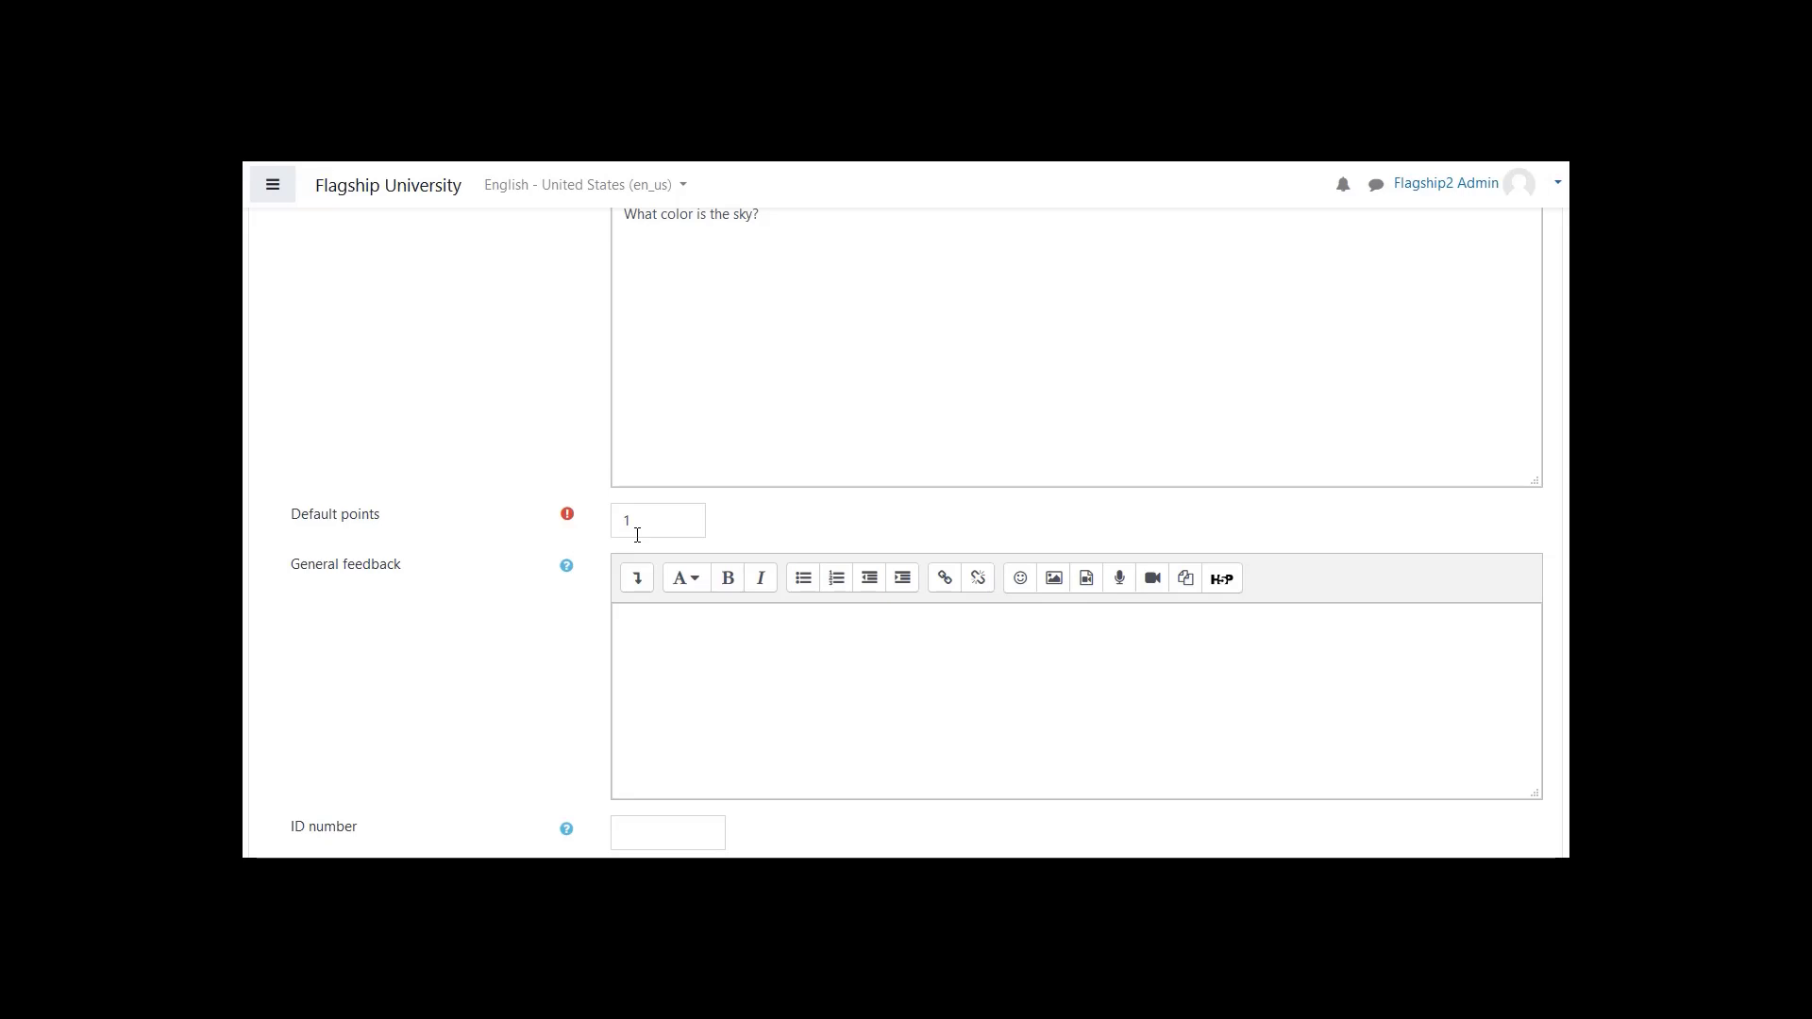
scroll(637, 535, down, 1)
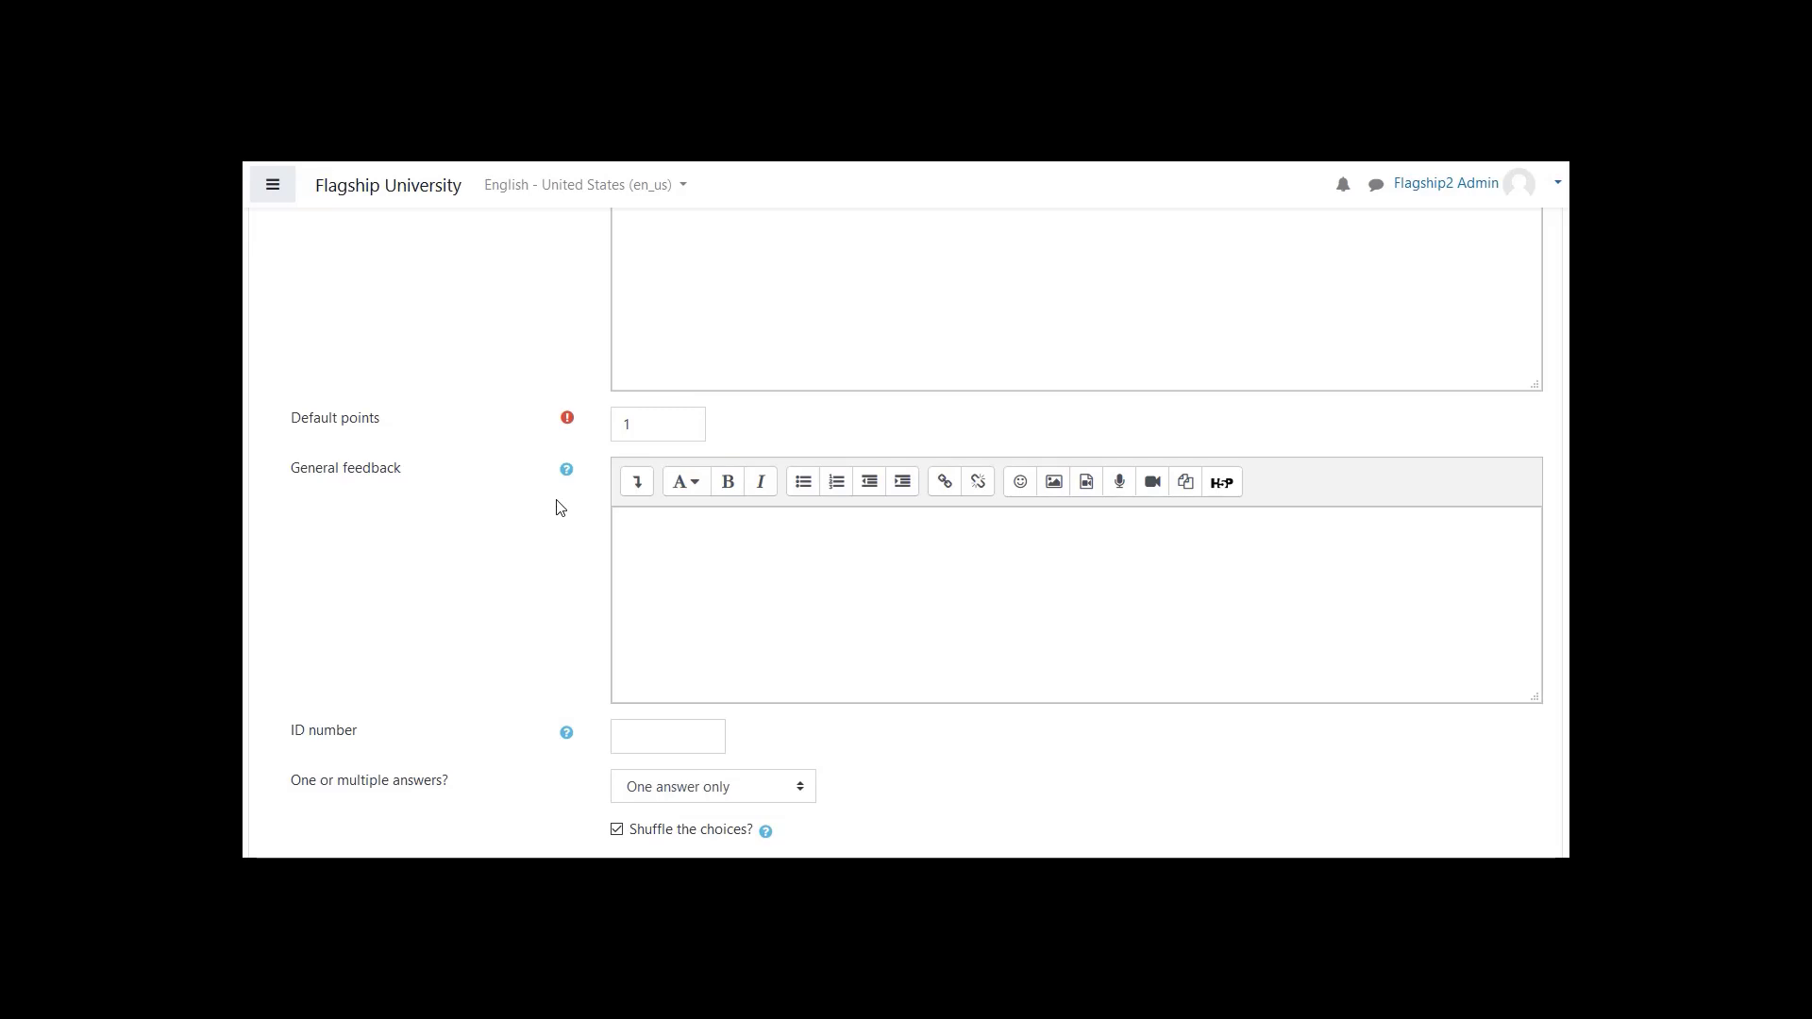
scroll(557, 510, down, 4)
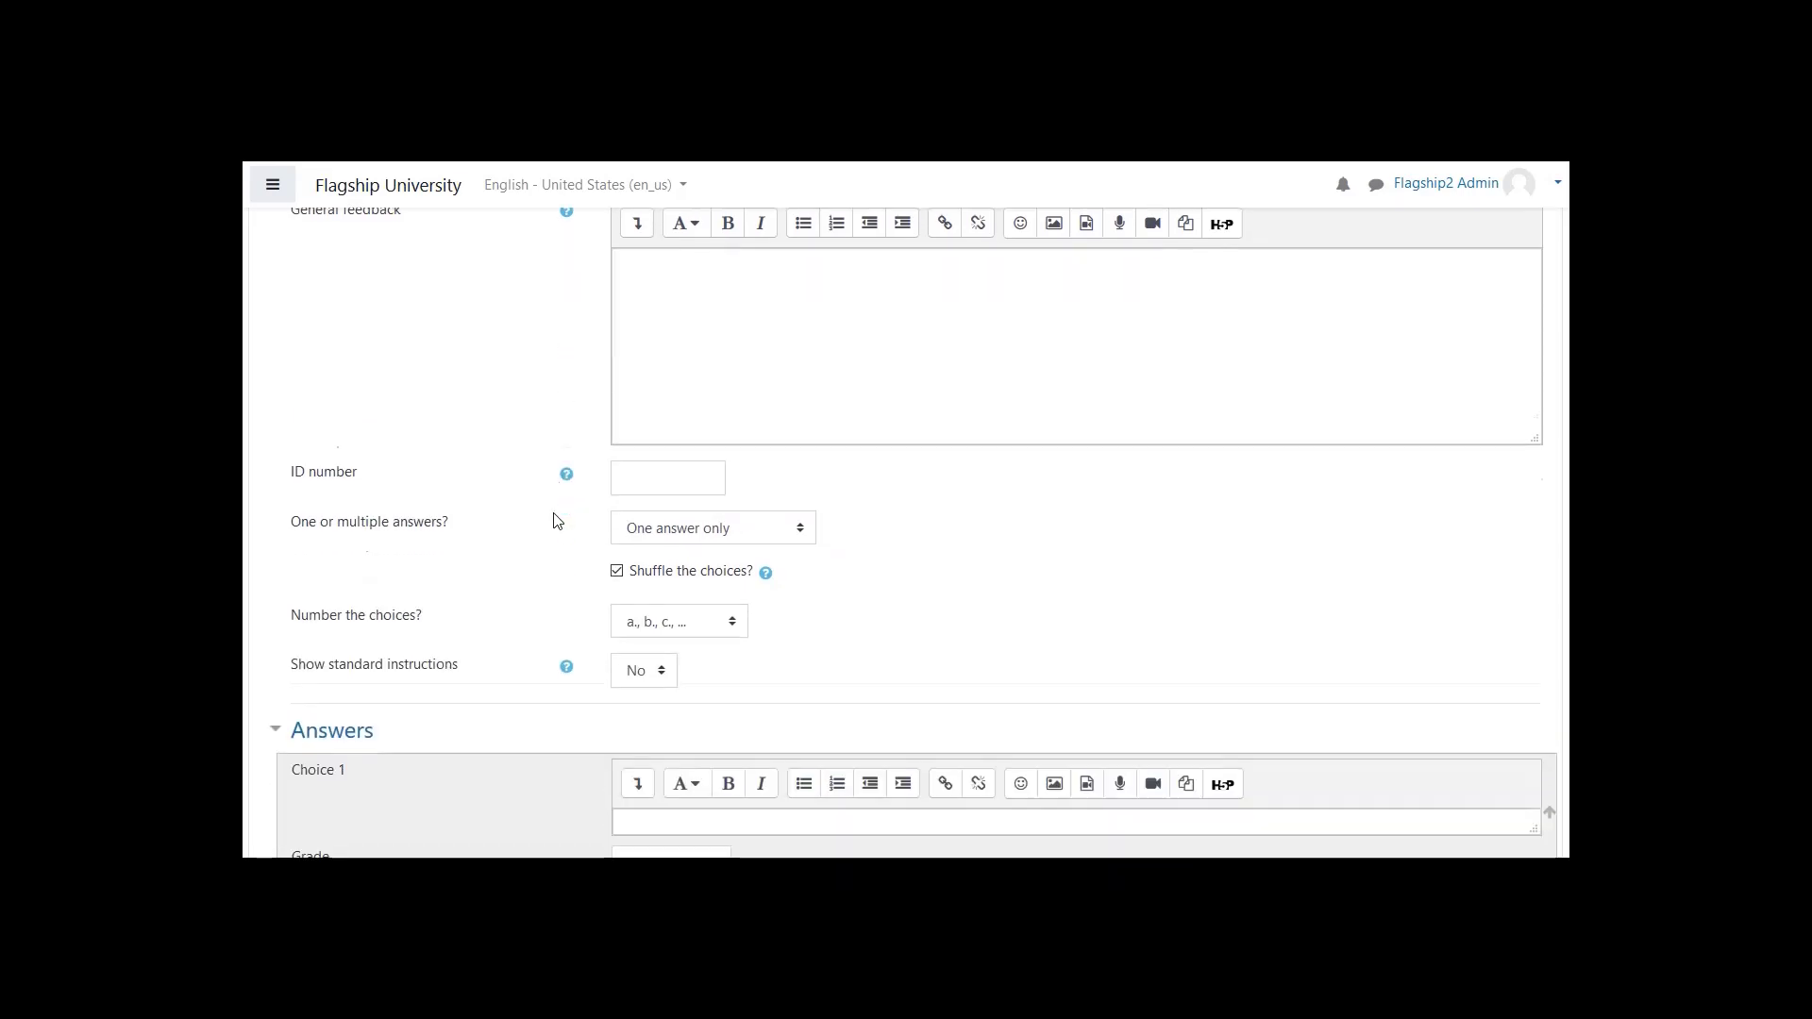
click(797, 404)
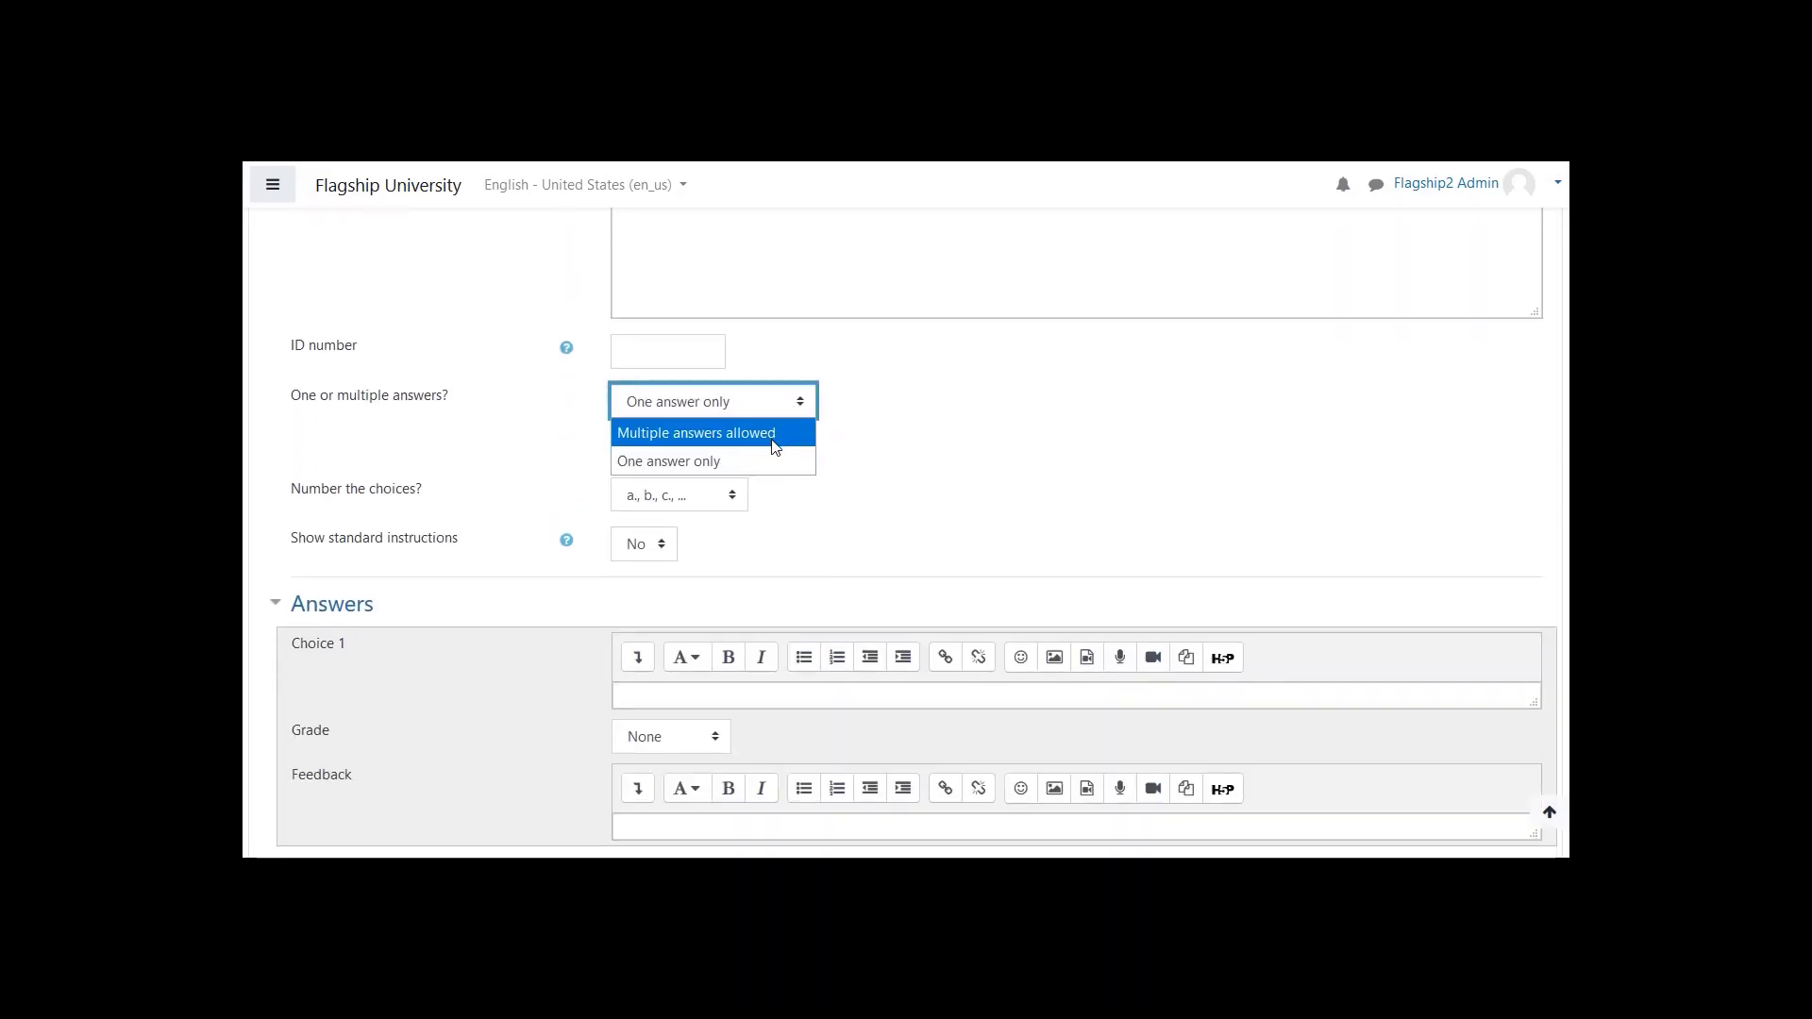
click(864, 432)
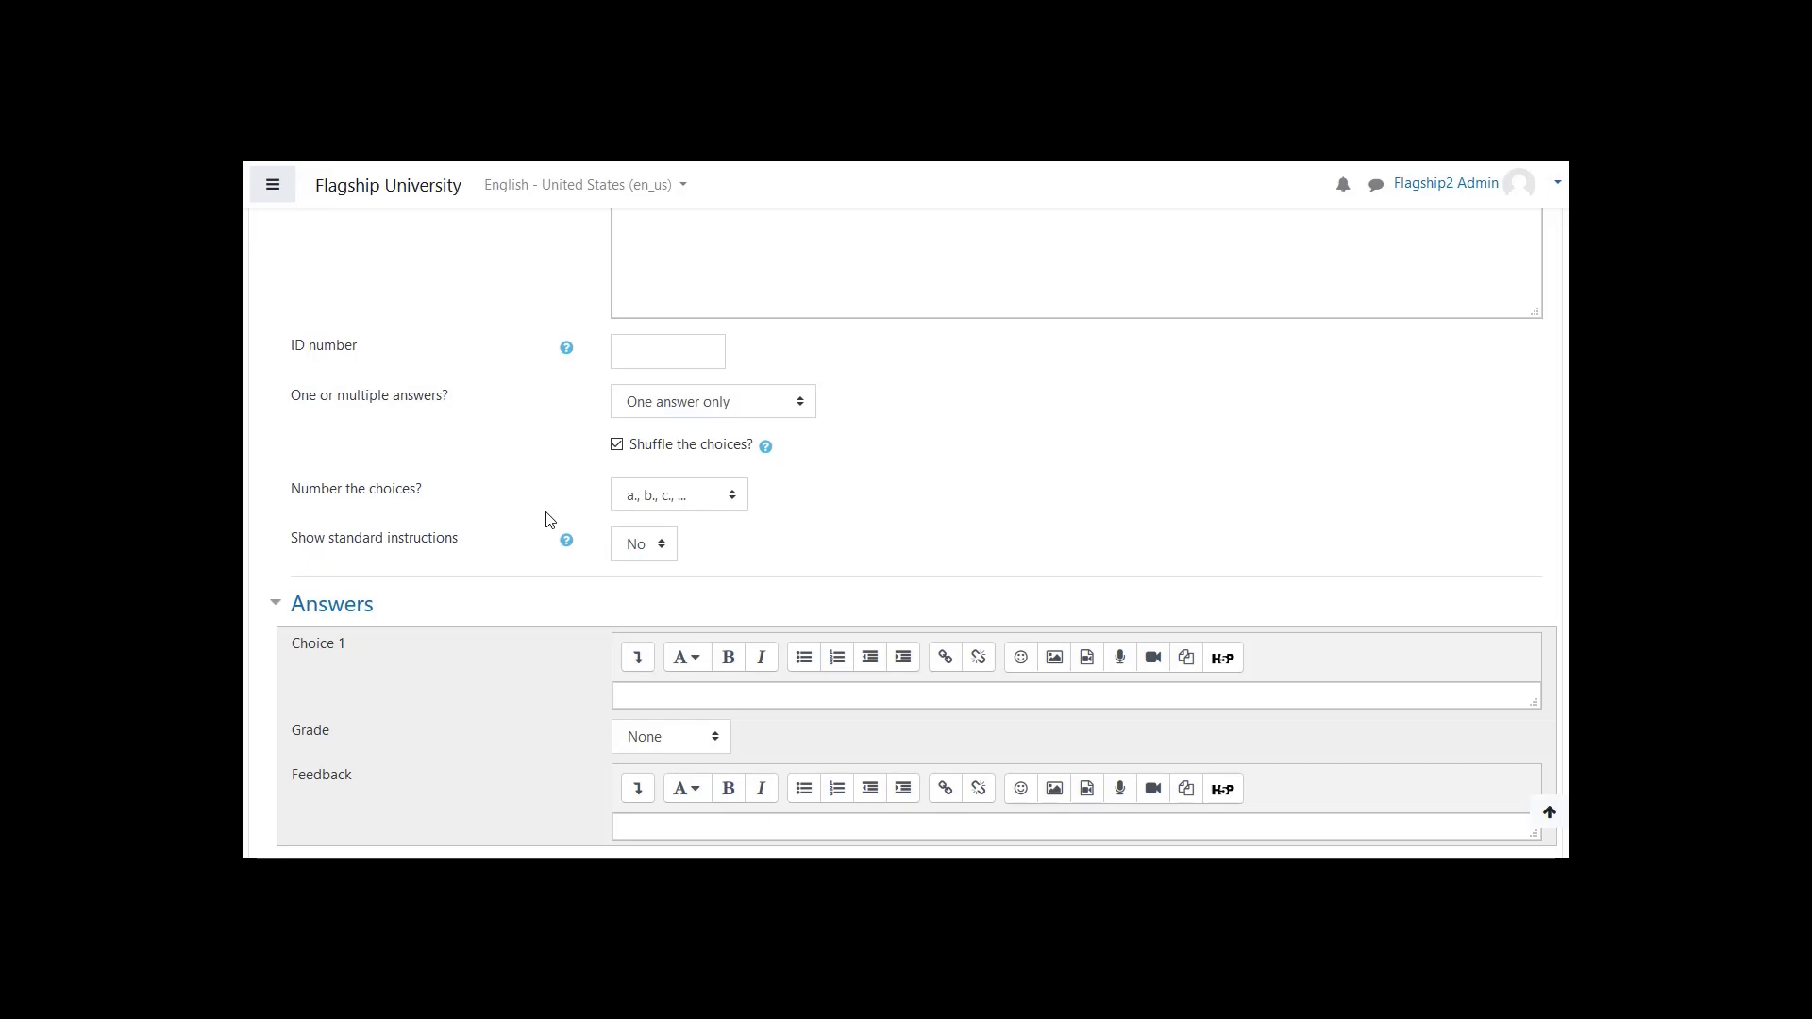
- Enter "Blue" as Choice 1, set its grade to 100%, and view the other grade percentages available
scroll(551, 518, down, 3)
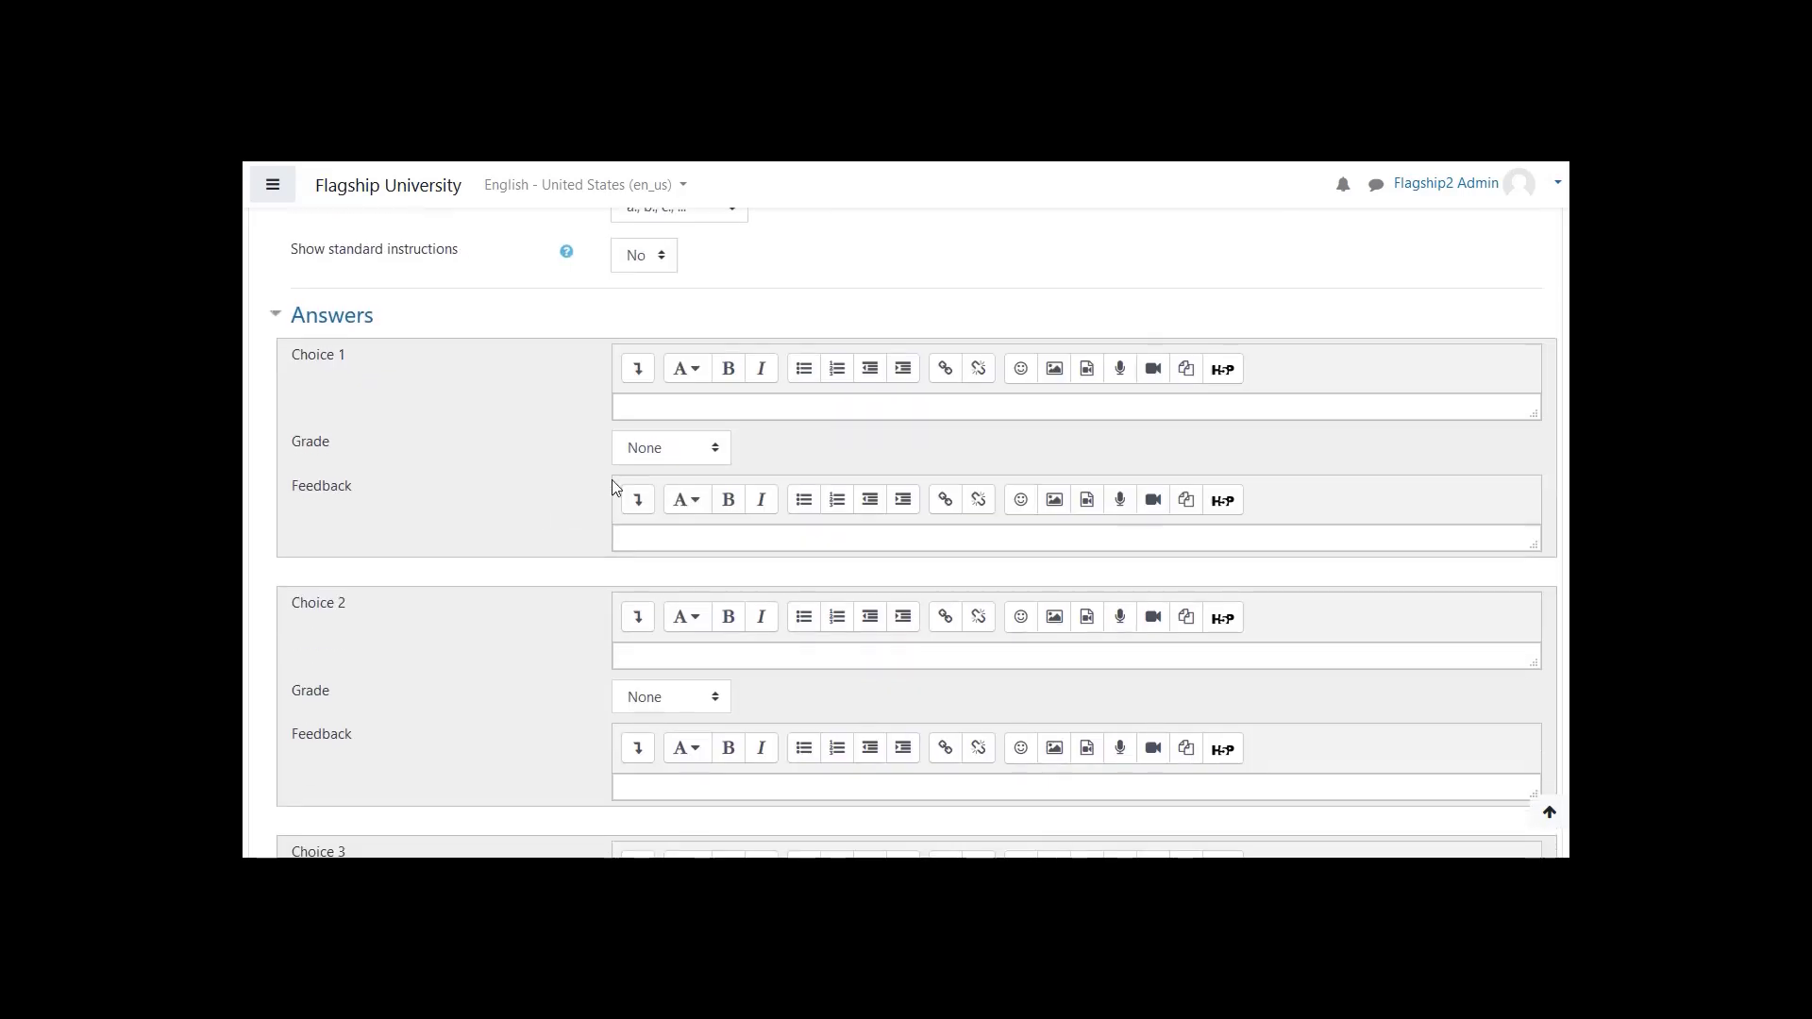
click(693, 408)
text(B)
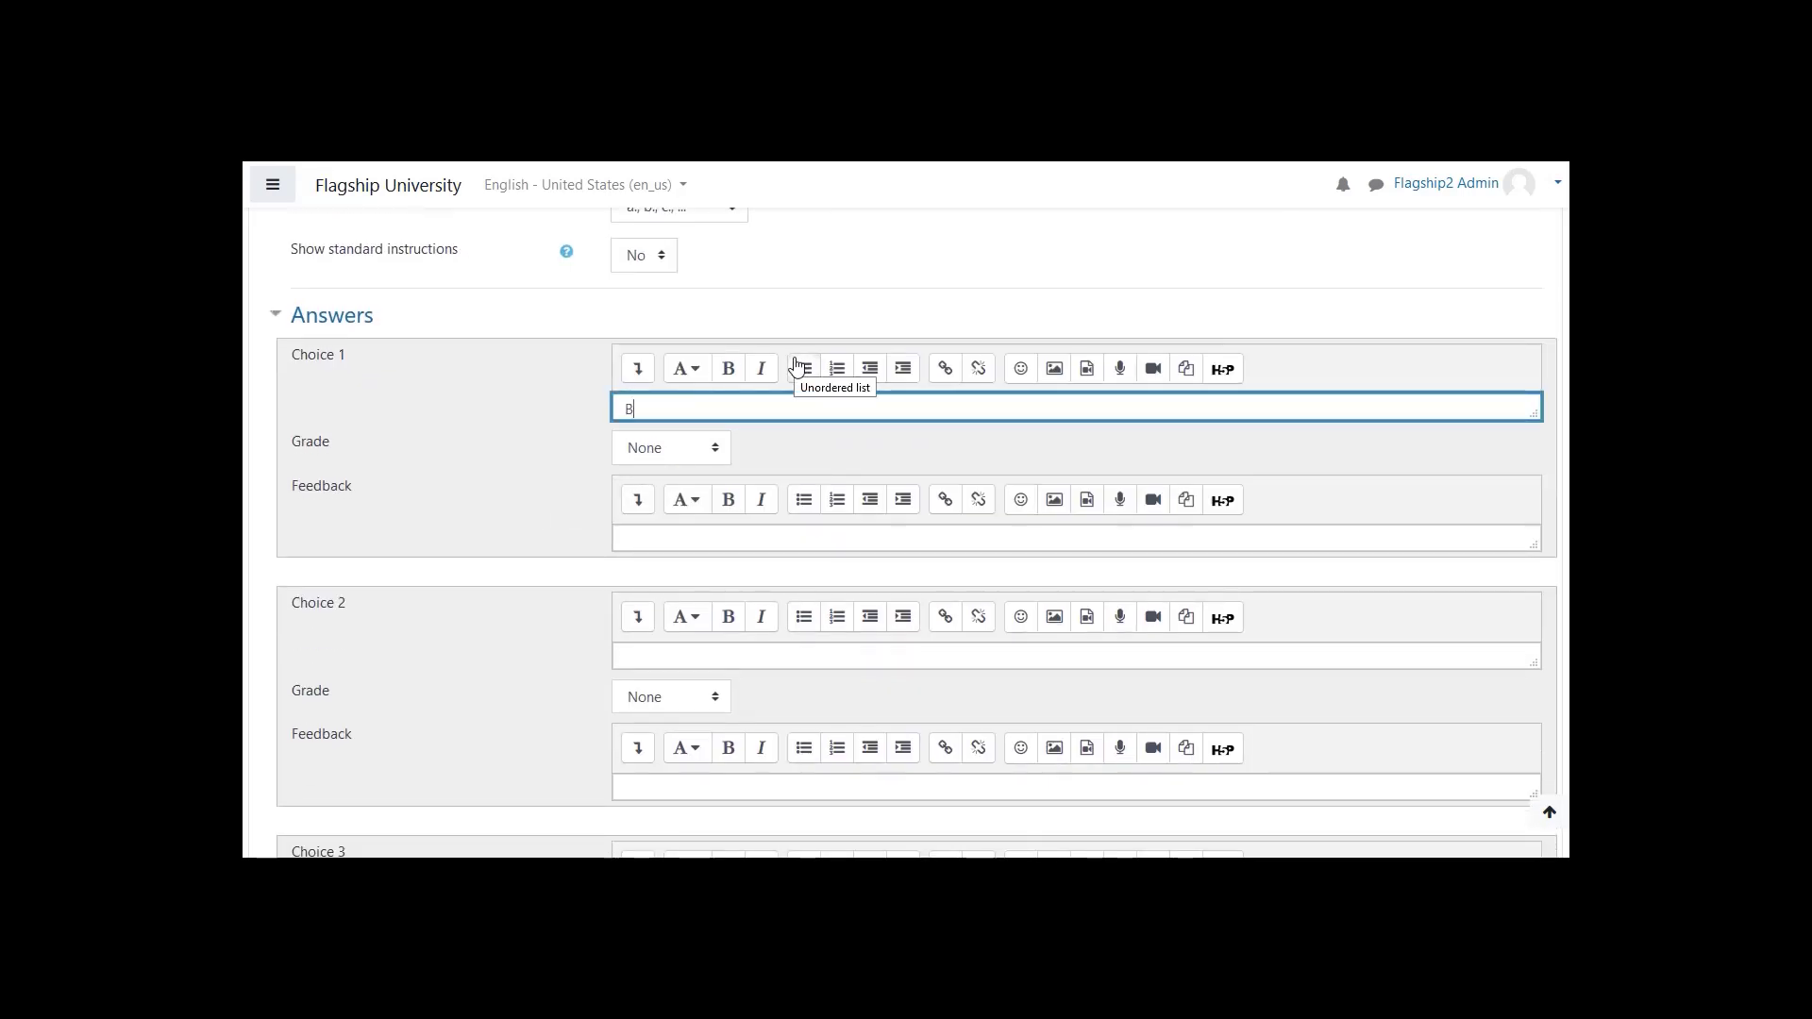
text(lue)
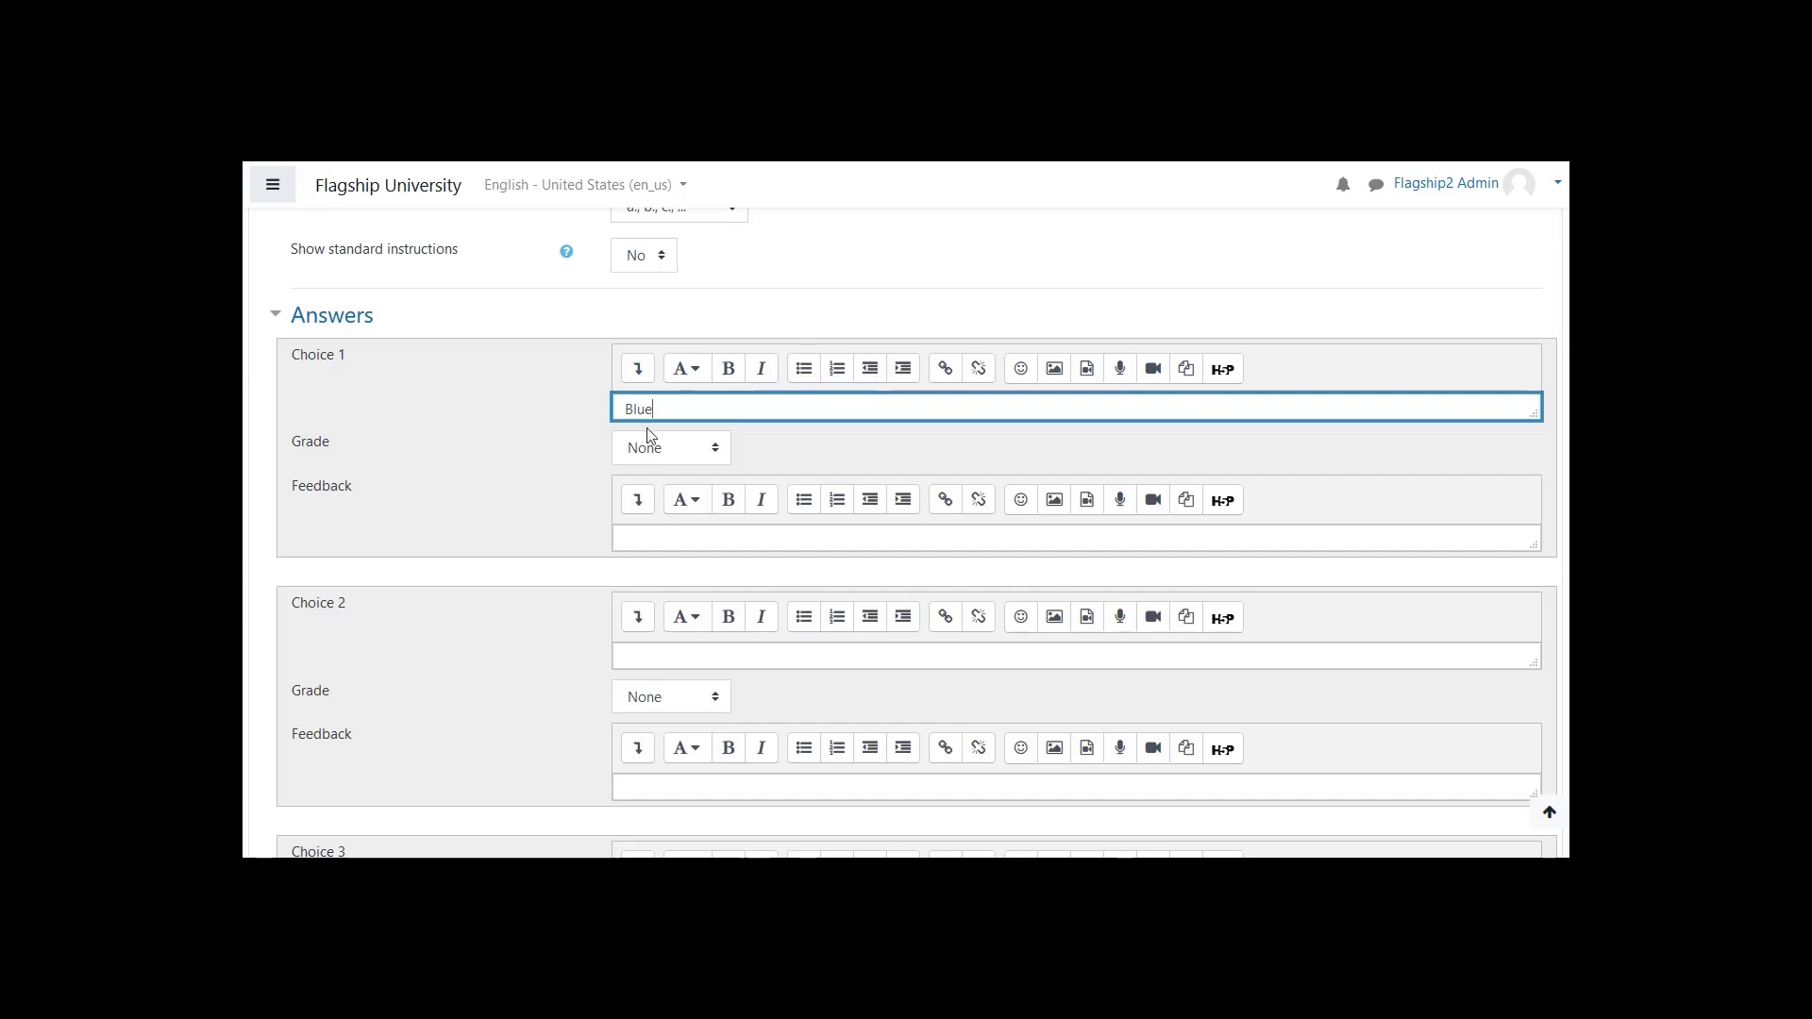
click(717, 454)
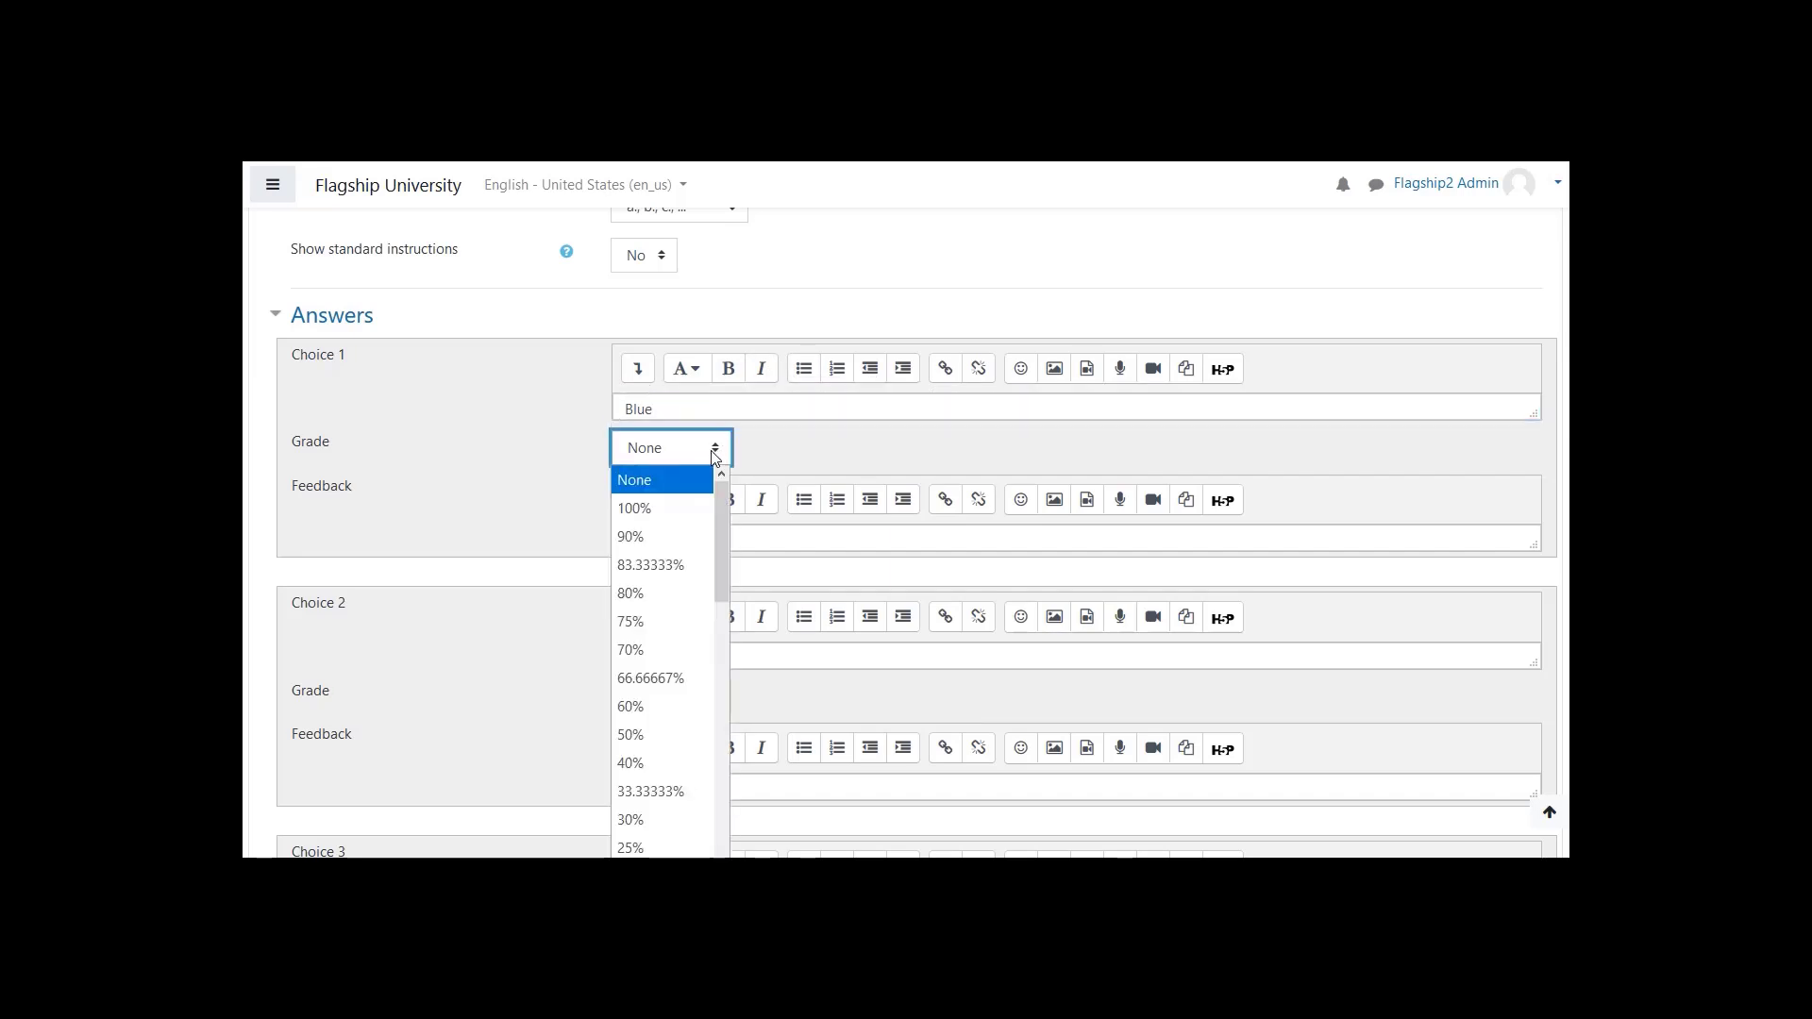
click(661, 515)
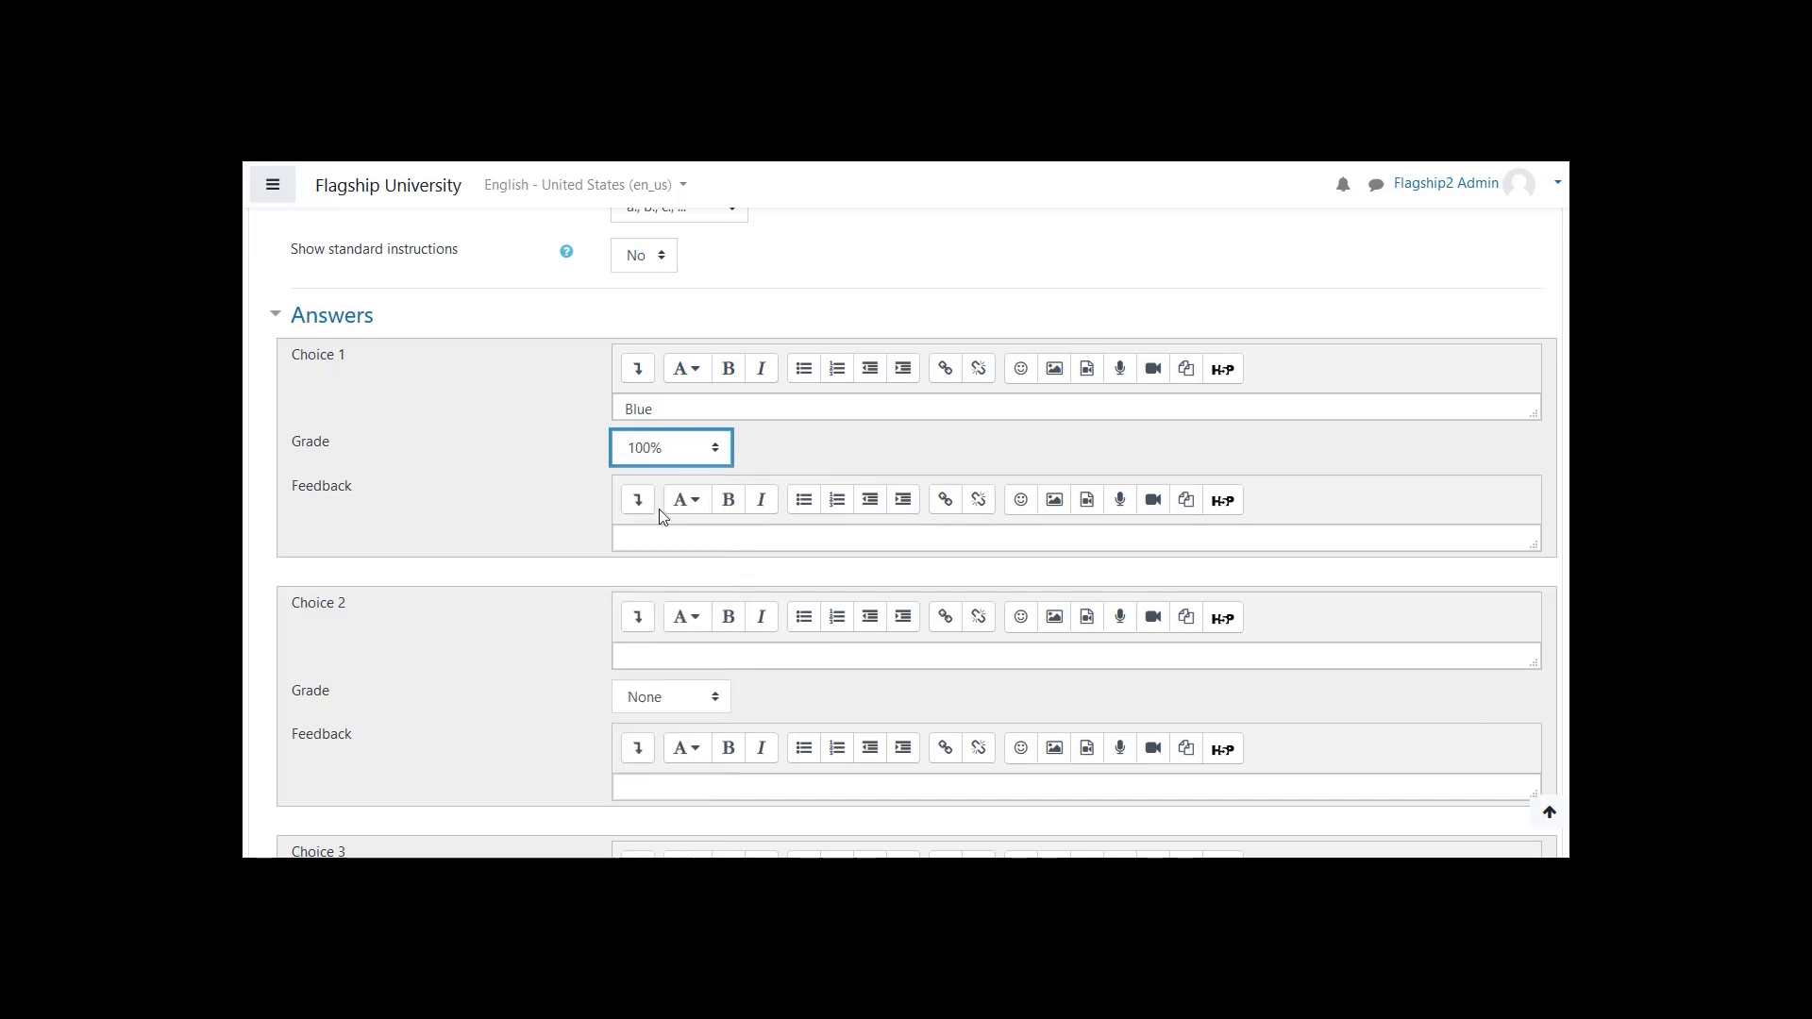
click(578, 507)
click(716, 451)
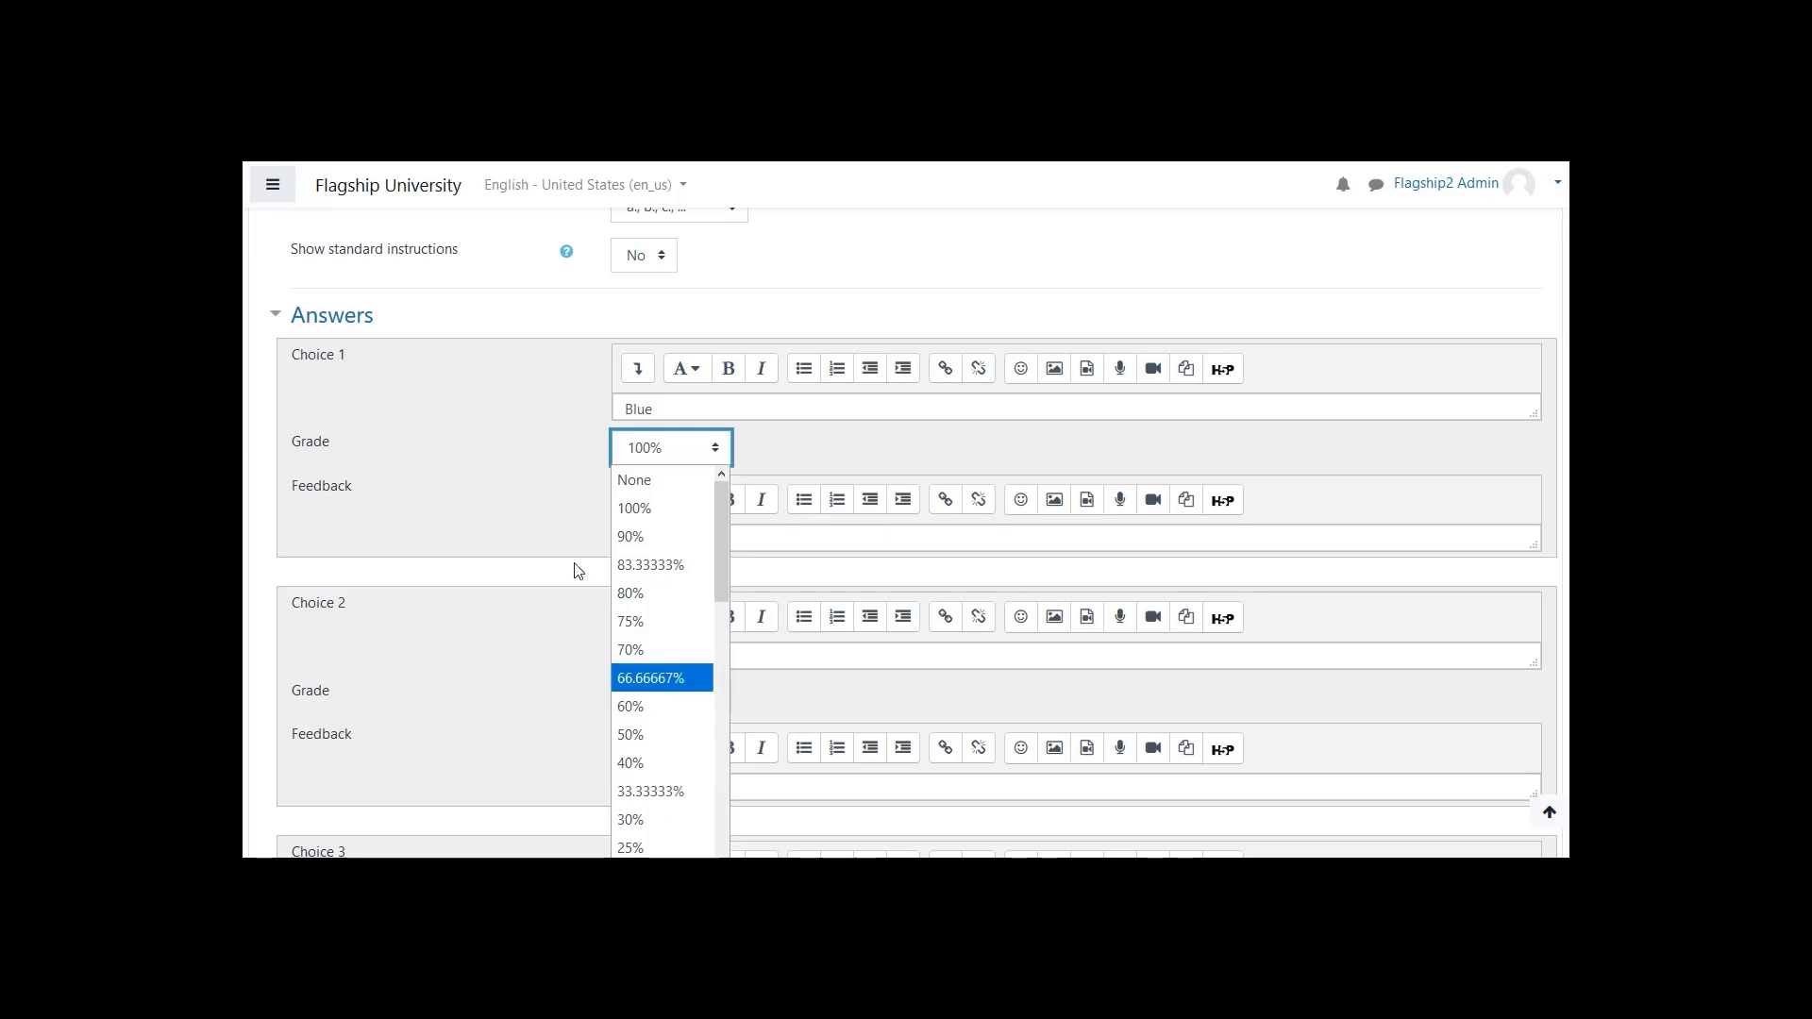
- Keep Choice 1's grade at 100%, glance back at the shuffle setting, and enter "That is correct!" as the feedback for Choice 1
click(546, 503)
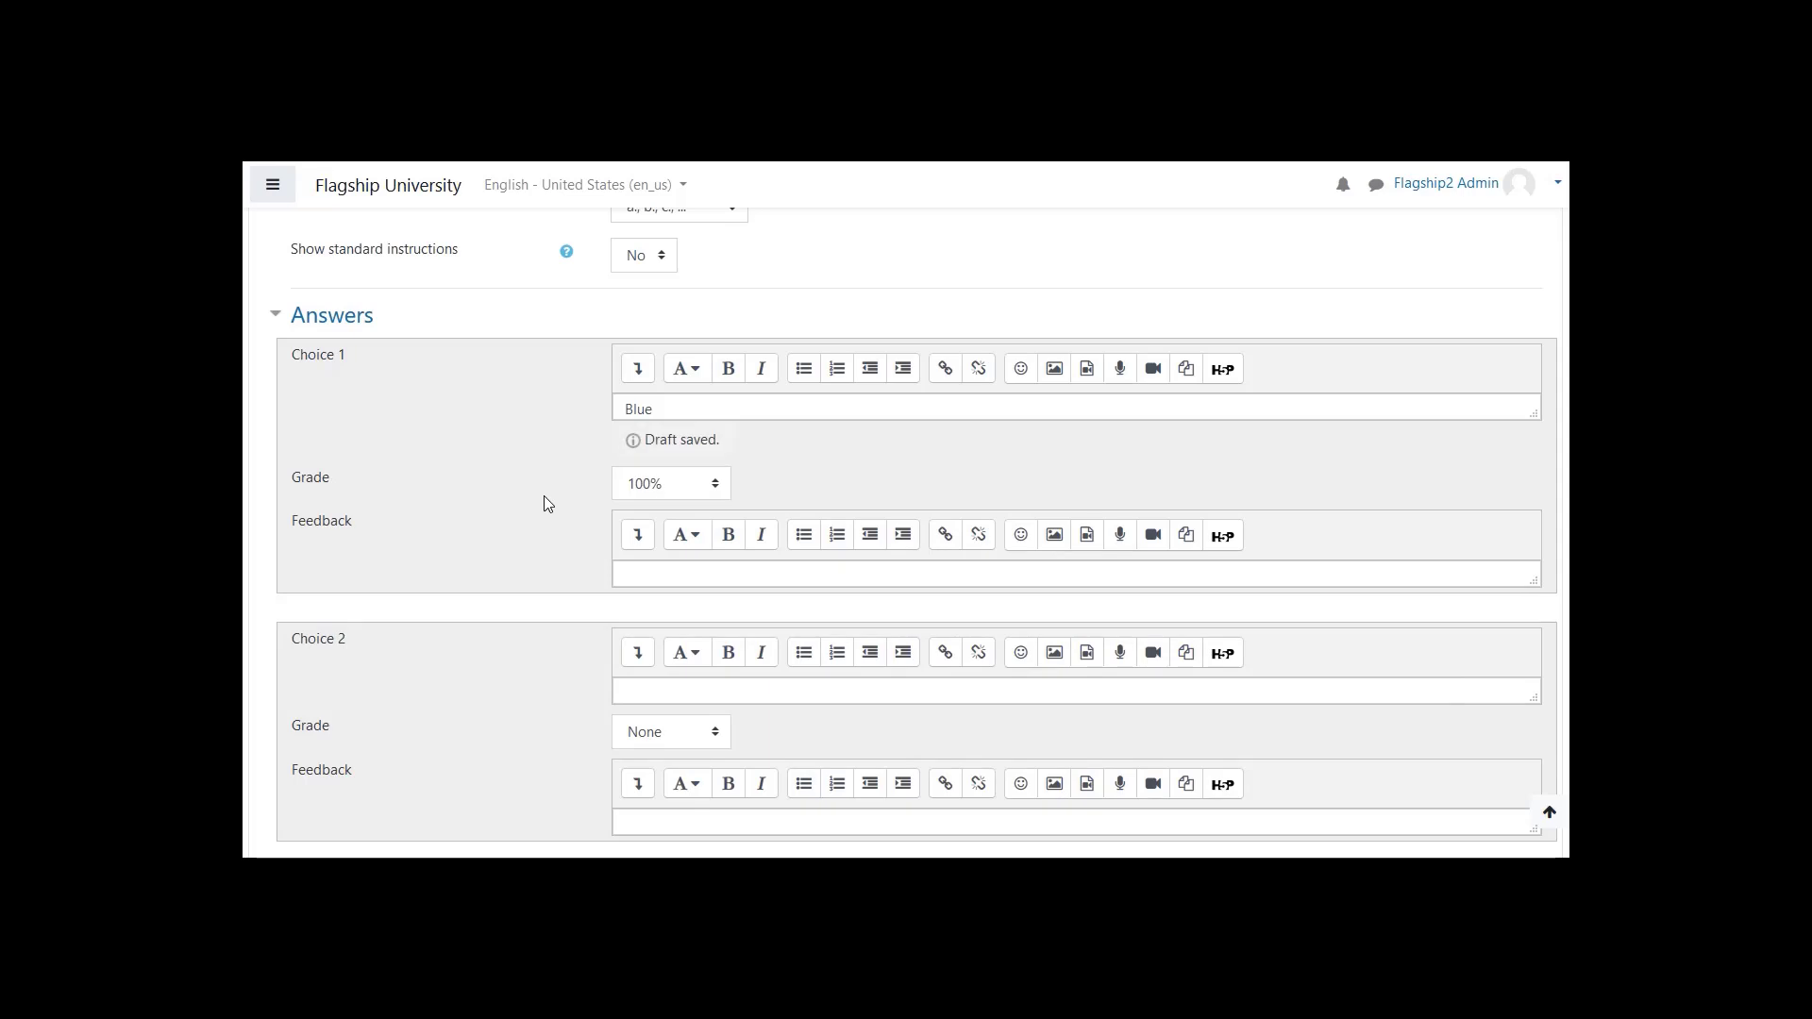
scroll(544, 495, up, 3)
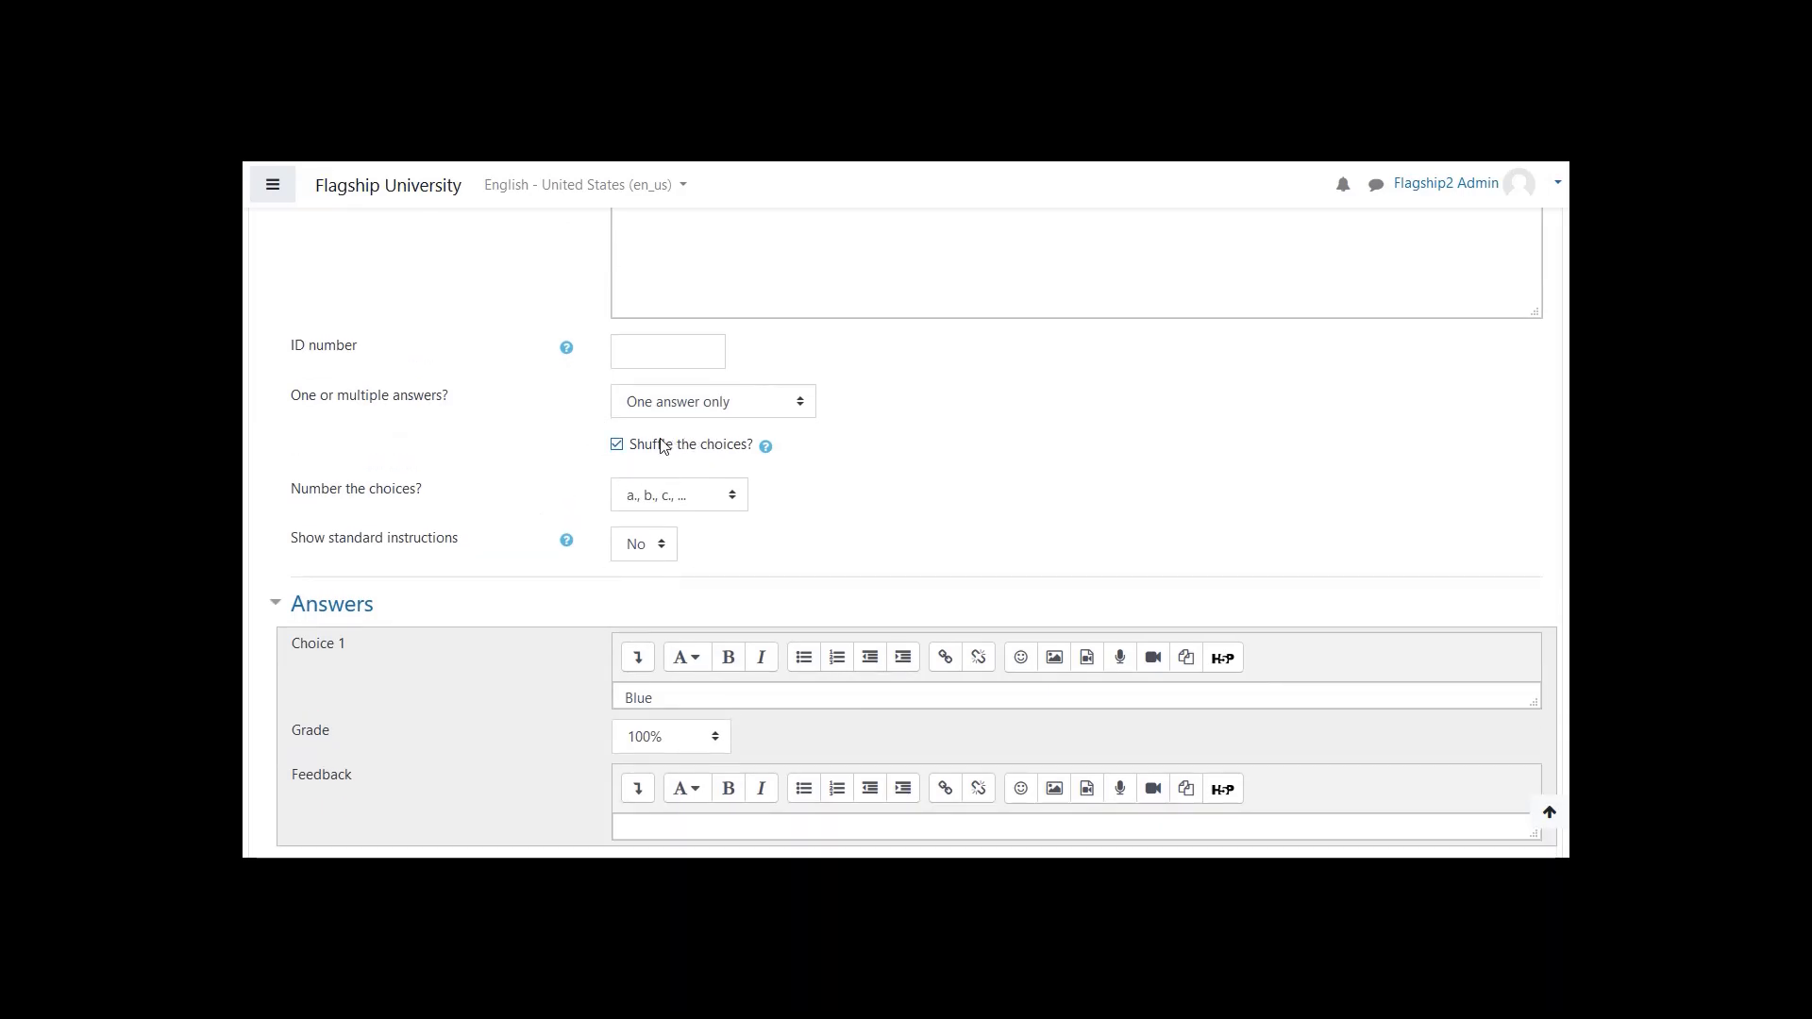
scroll(639, 481, down, 4)
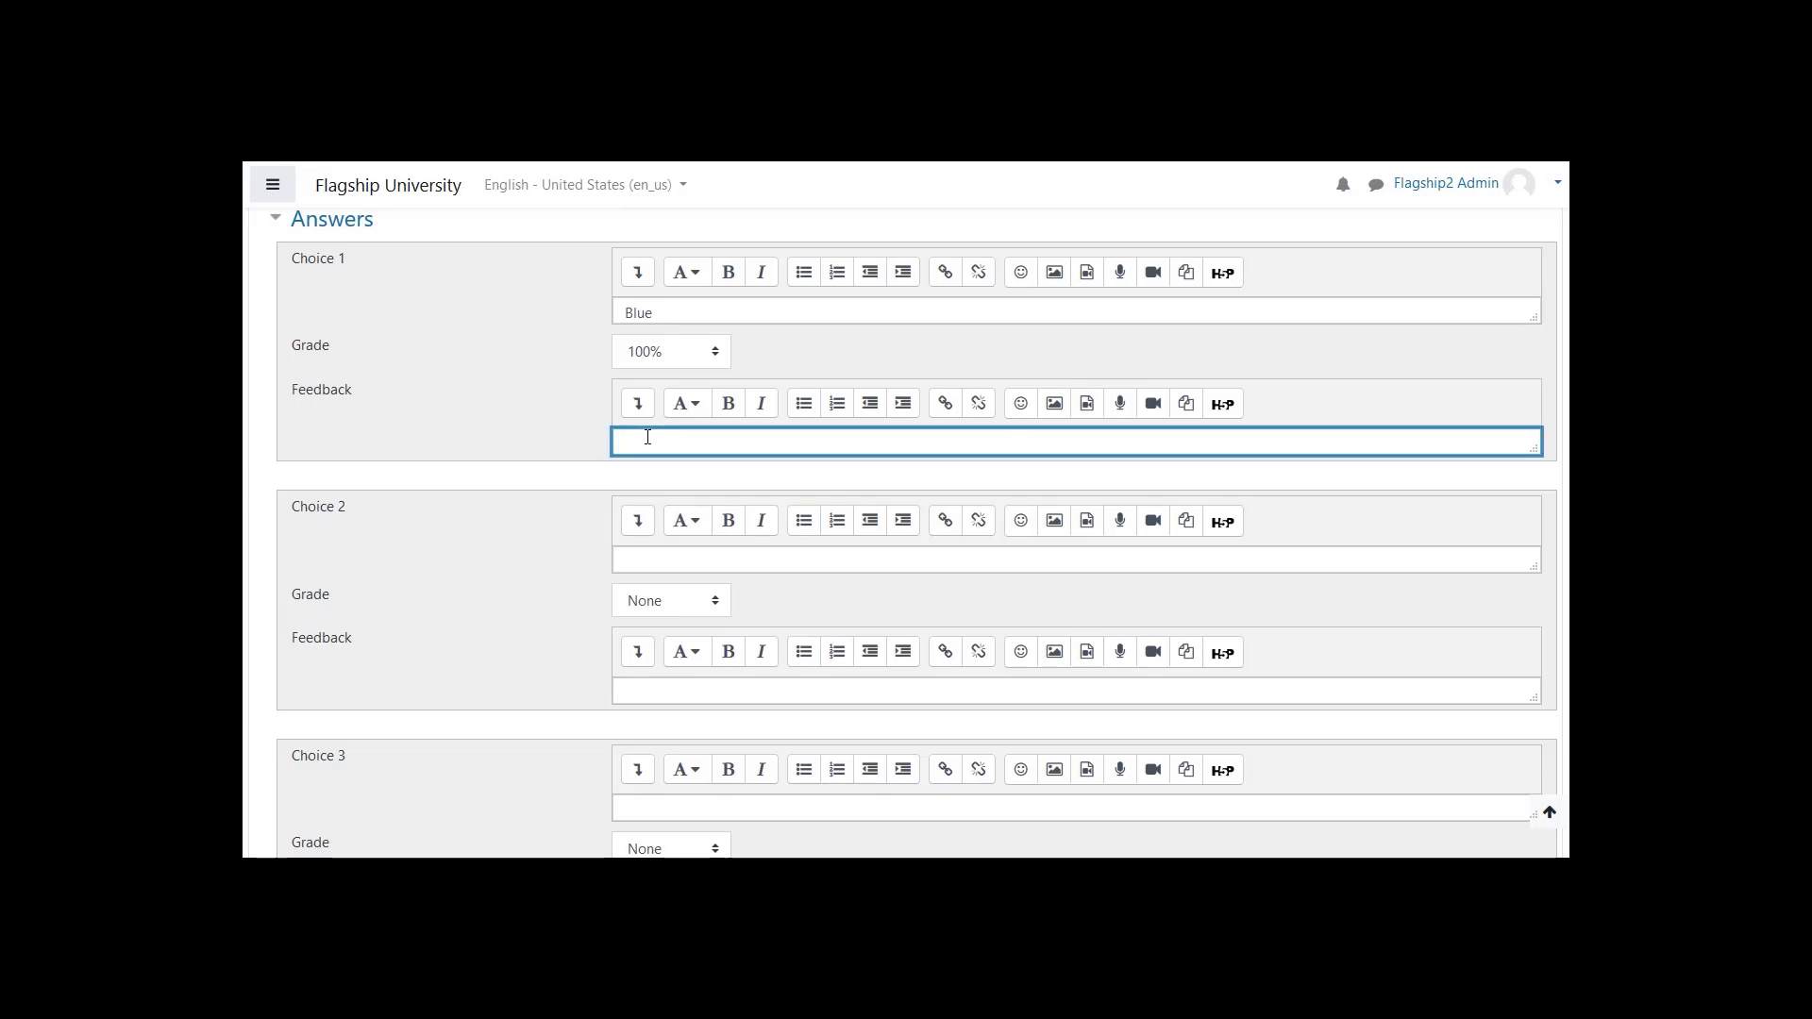
text(That is correct!)
- Enter "Red" as the Choice 2 answer and replace it with "Polka Dot", leaving its grade at None
click(650, 561)
text(Red)
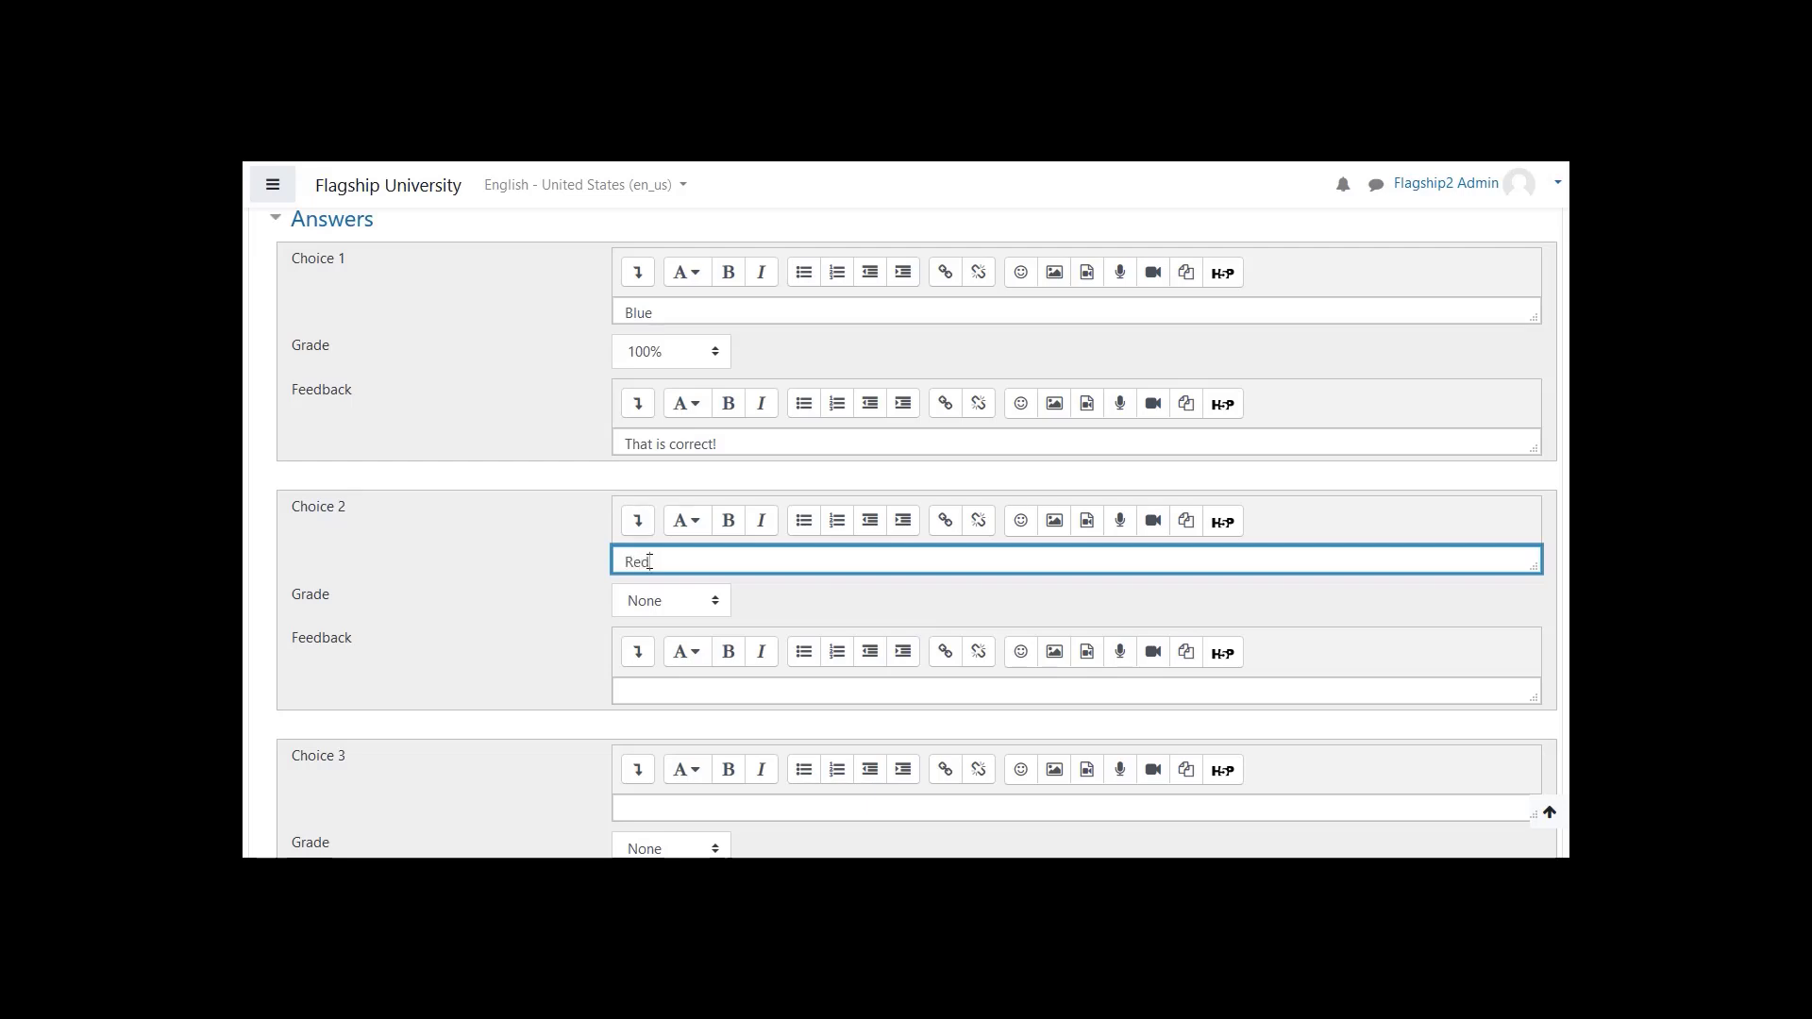
key(BackSpace)
key(BackSpace)
key(BackSpace)
text(Polka Dot)
click(641, 653)
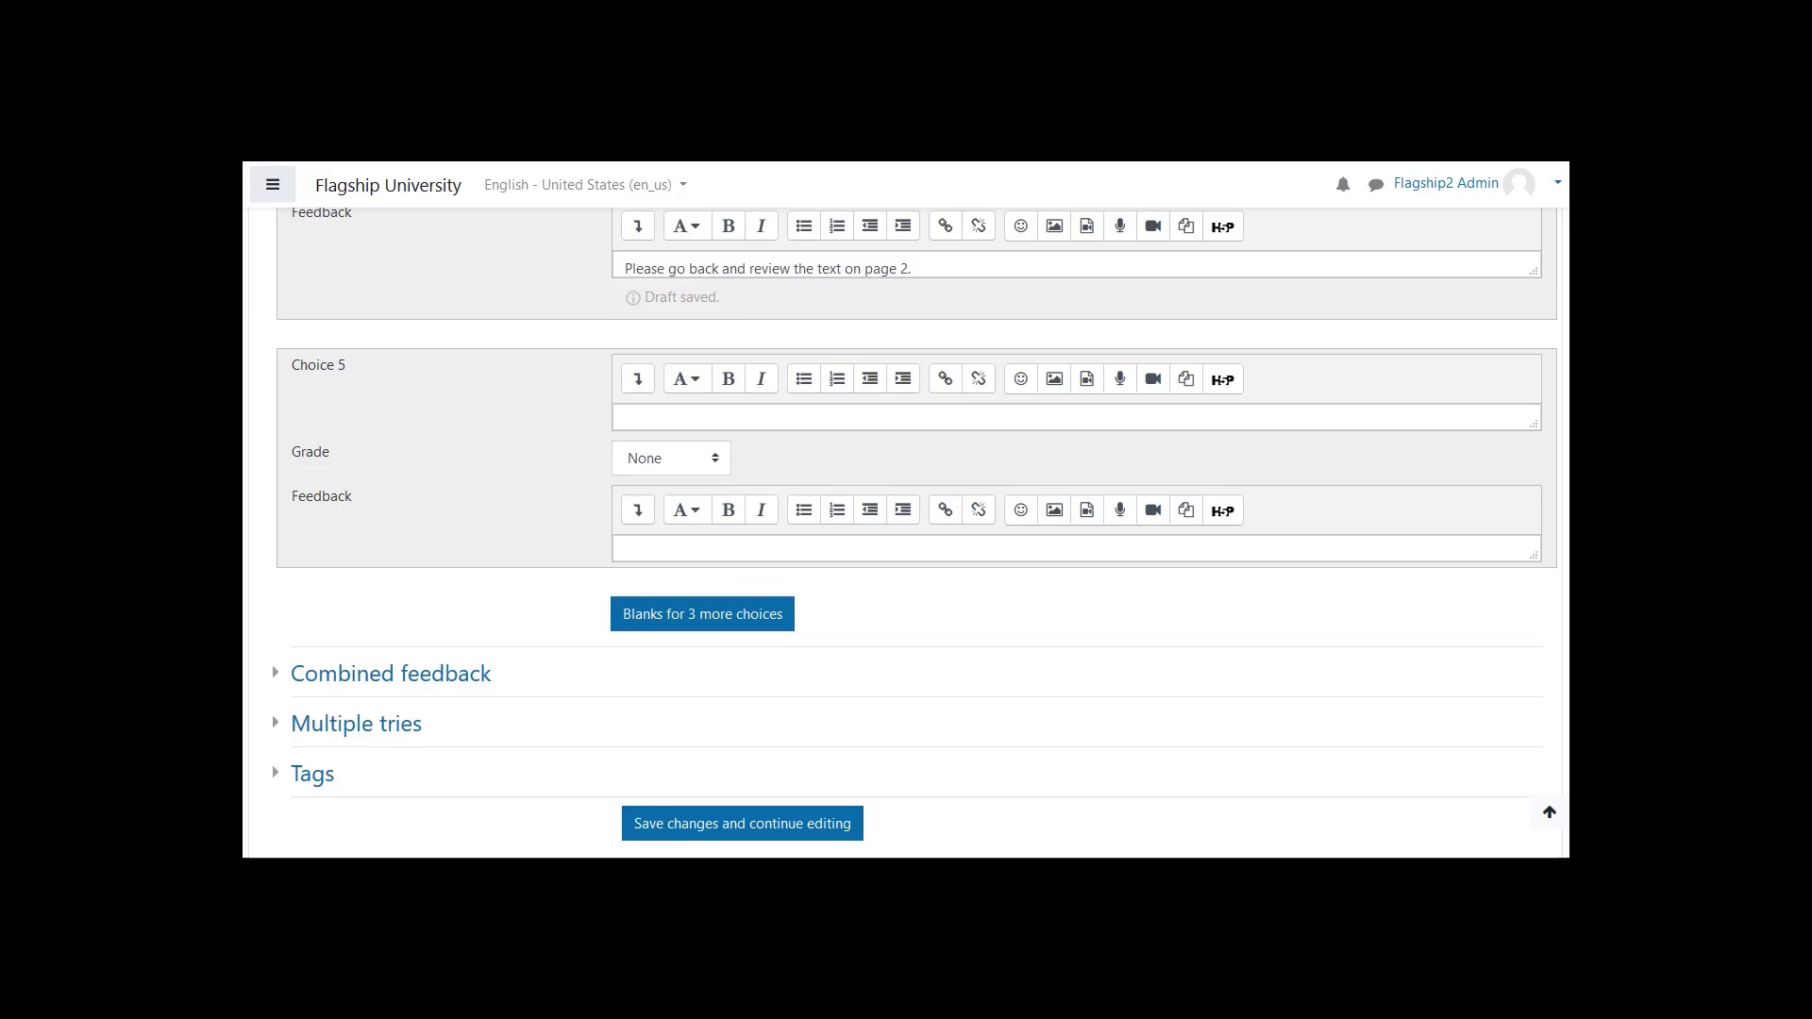
- Expand the Combined feedback section and review the default feedback for correct, partially correct and incorrect responses
scroll(913, 572, down, 1)
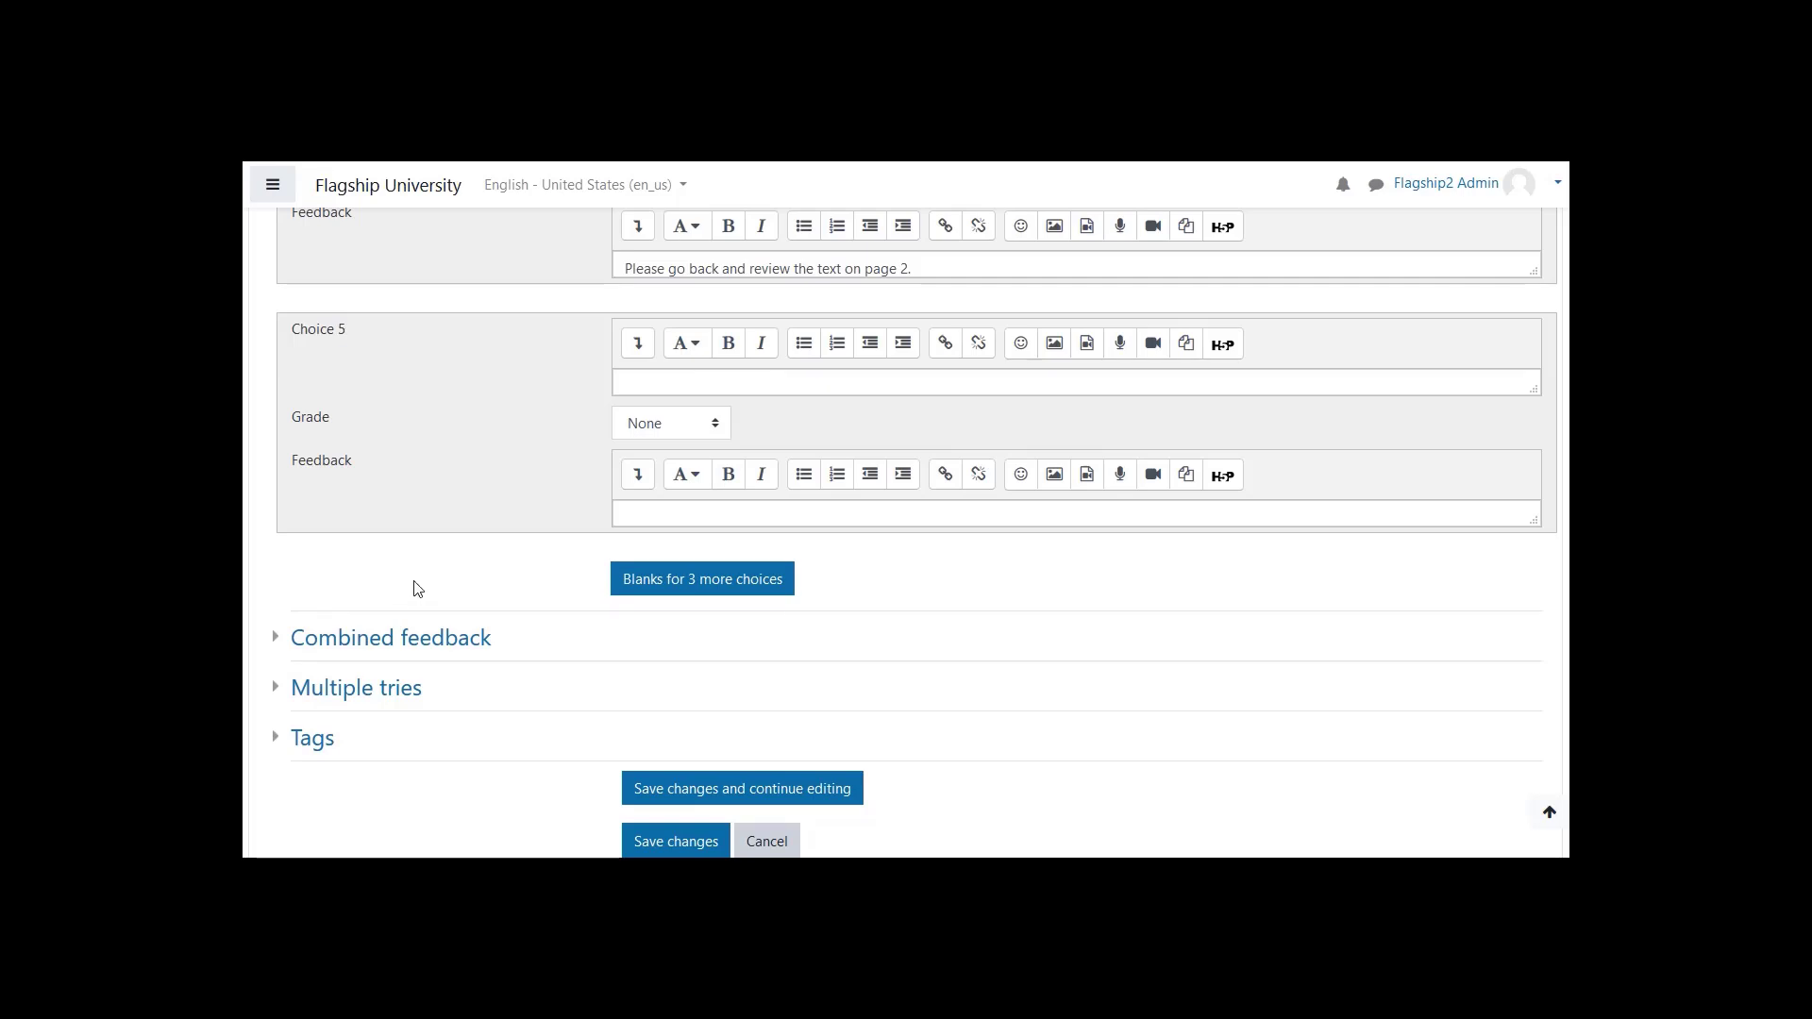
click(303, 633)
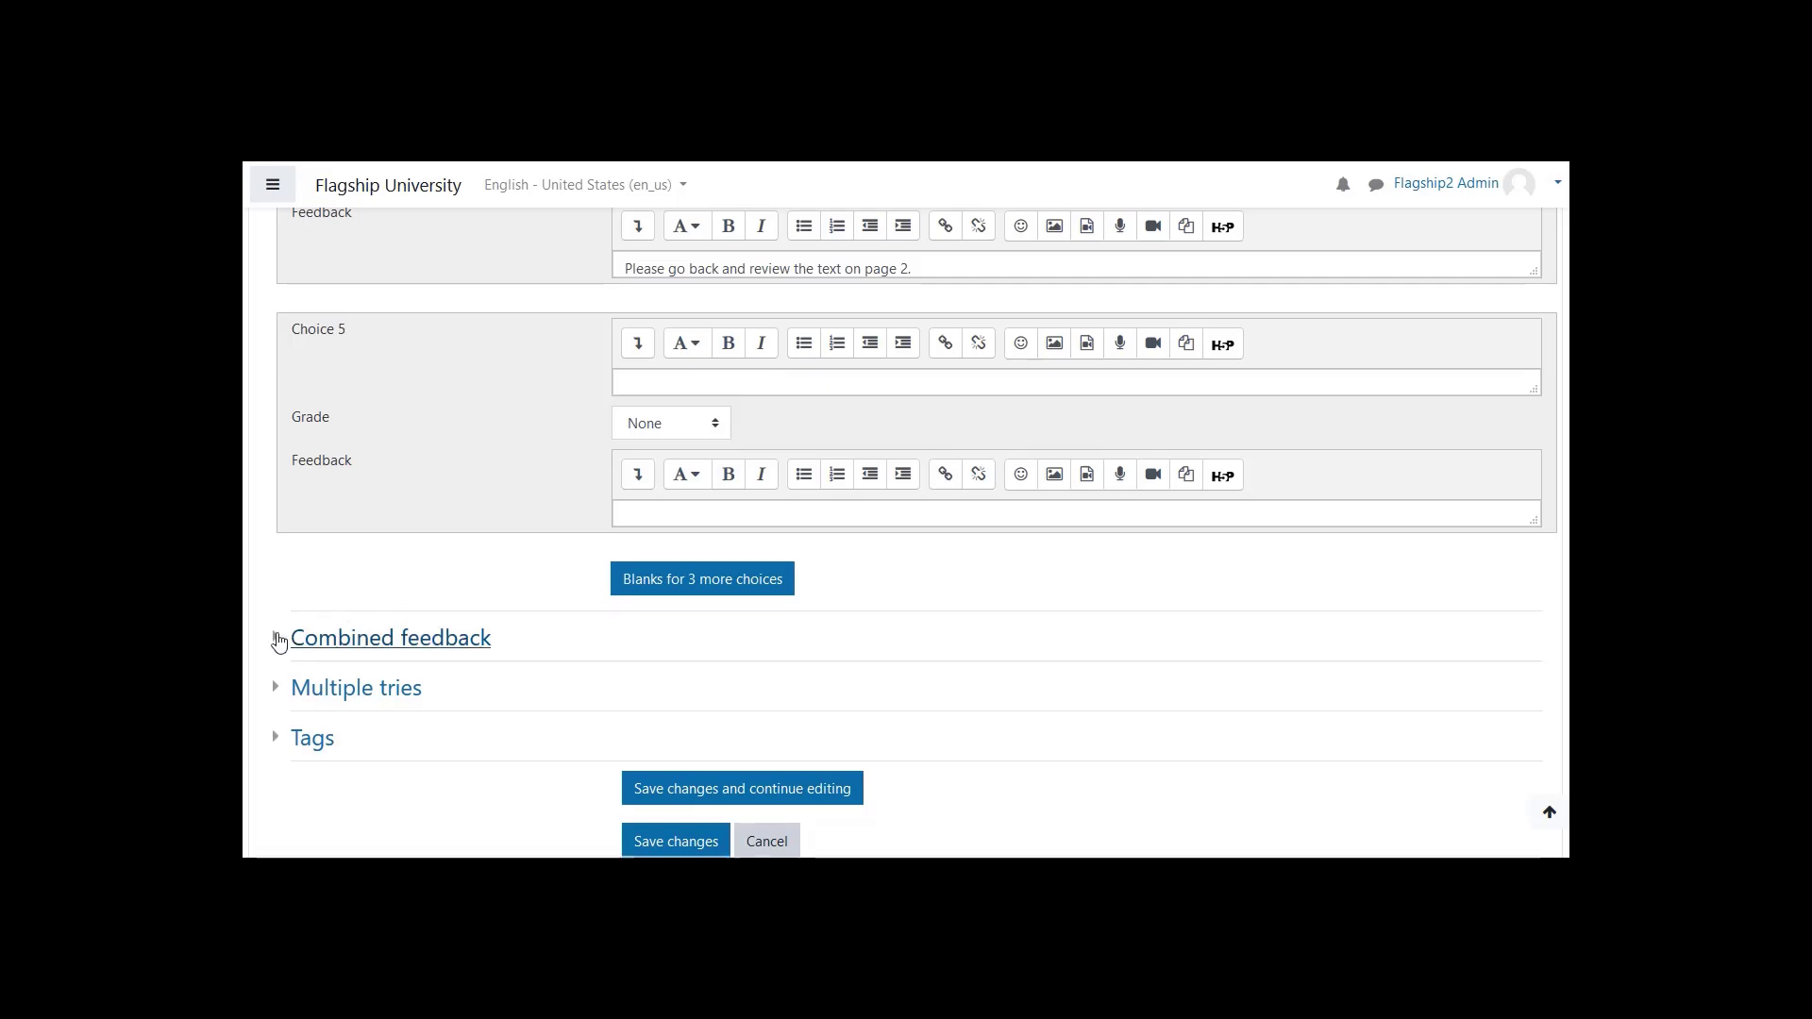
scroll(367, 630, down, 4)
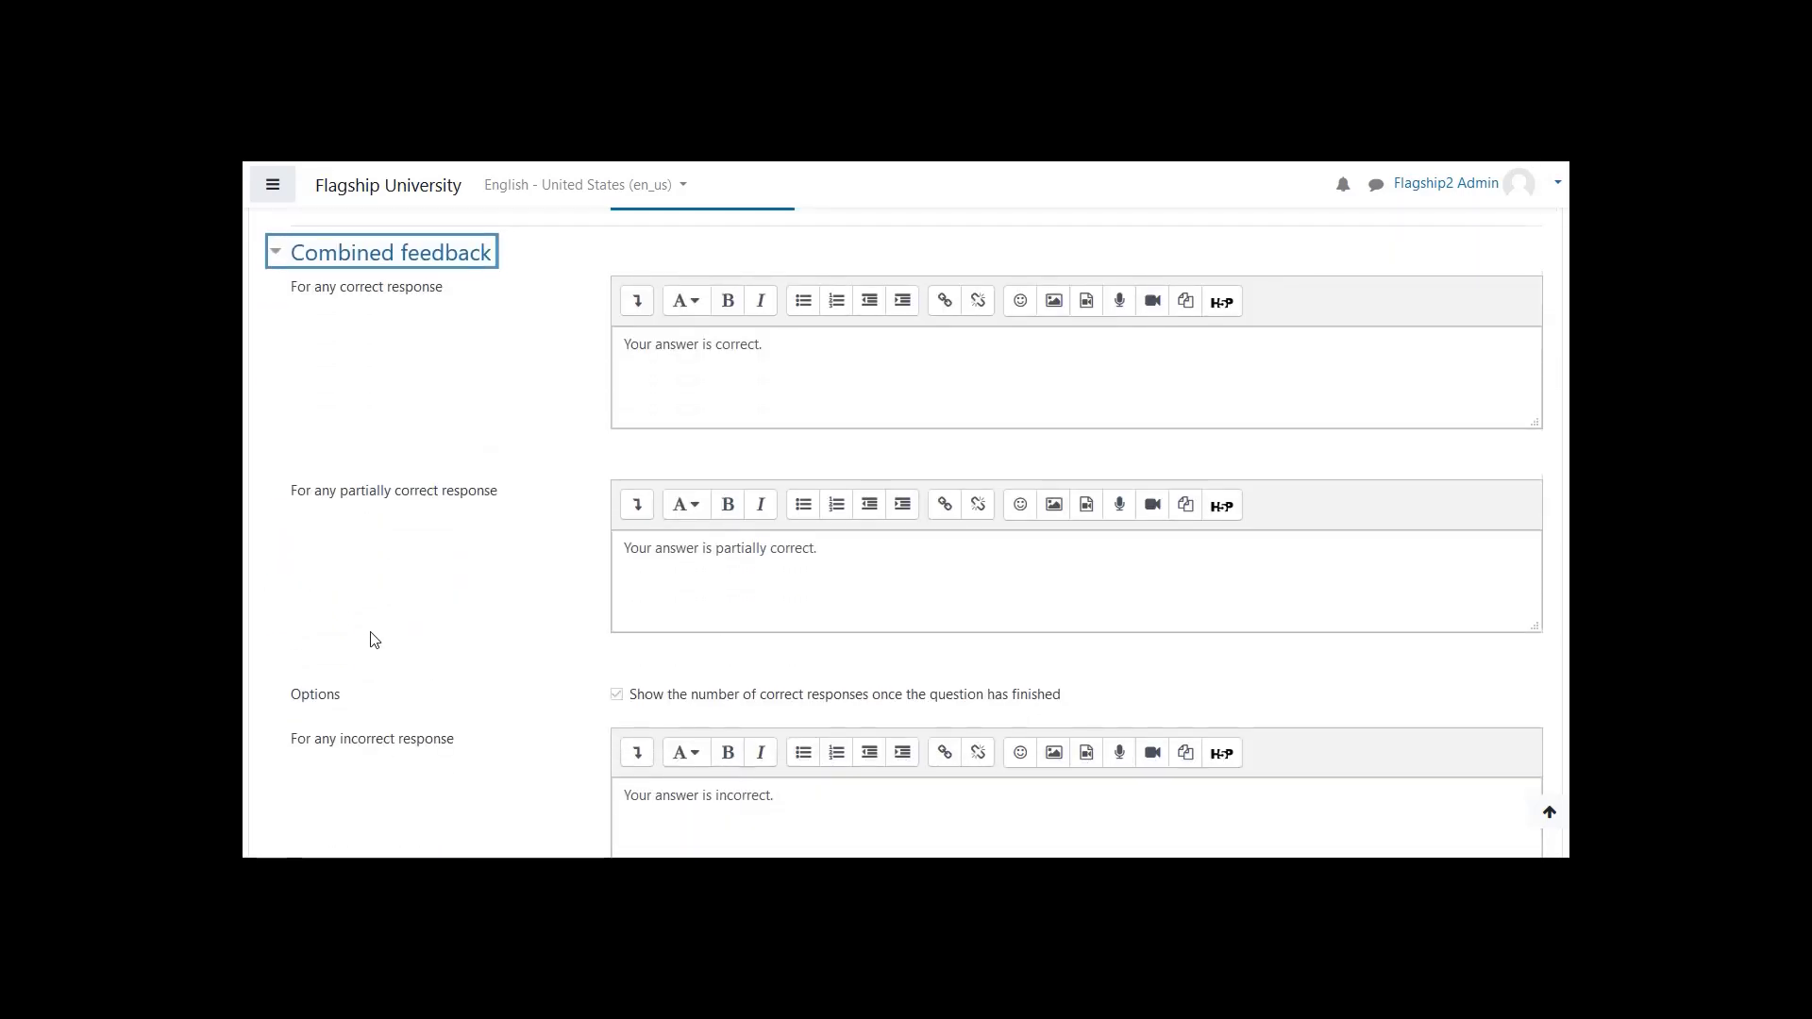
scroll(372, 457, down, 1)
scroll(371, 457, up, 1)
key(alt+Tab)
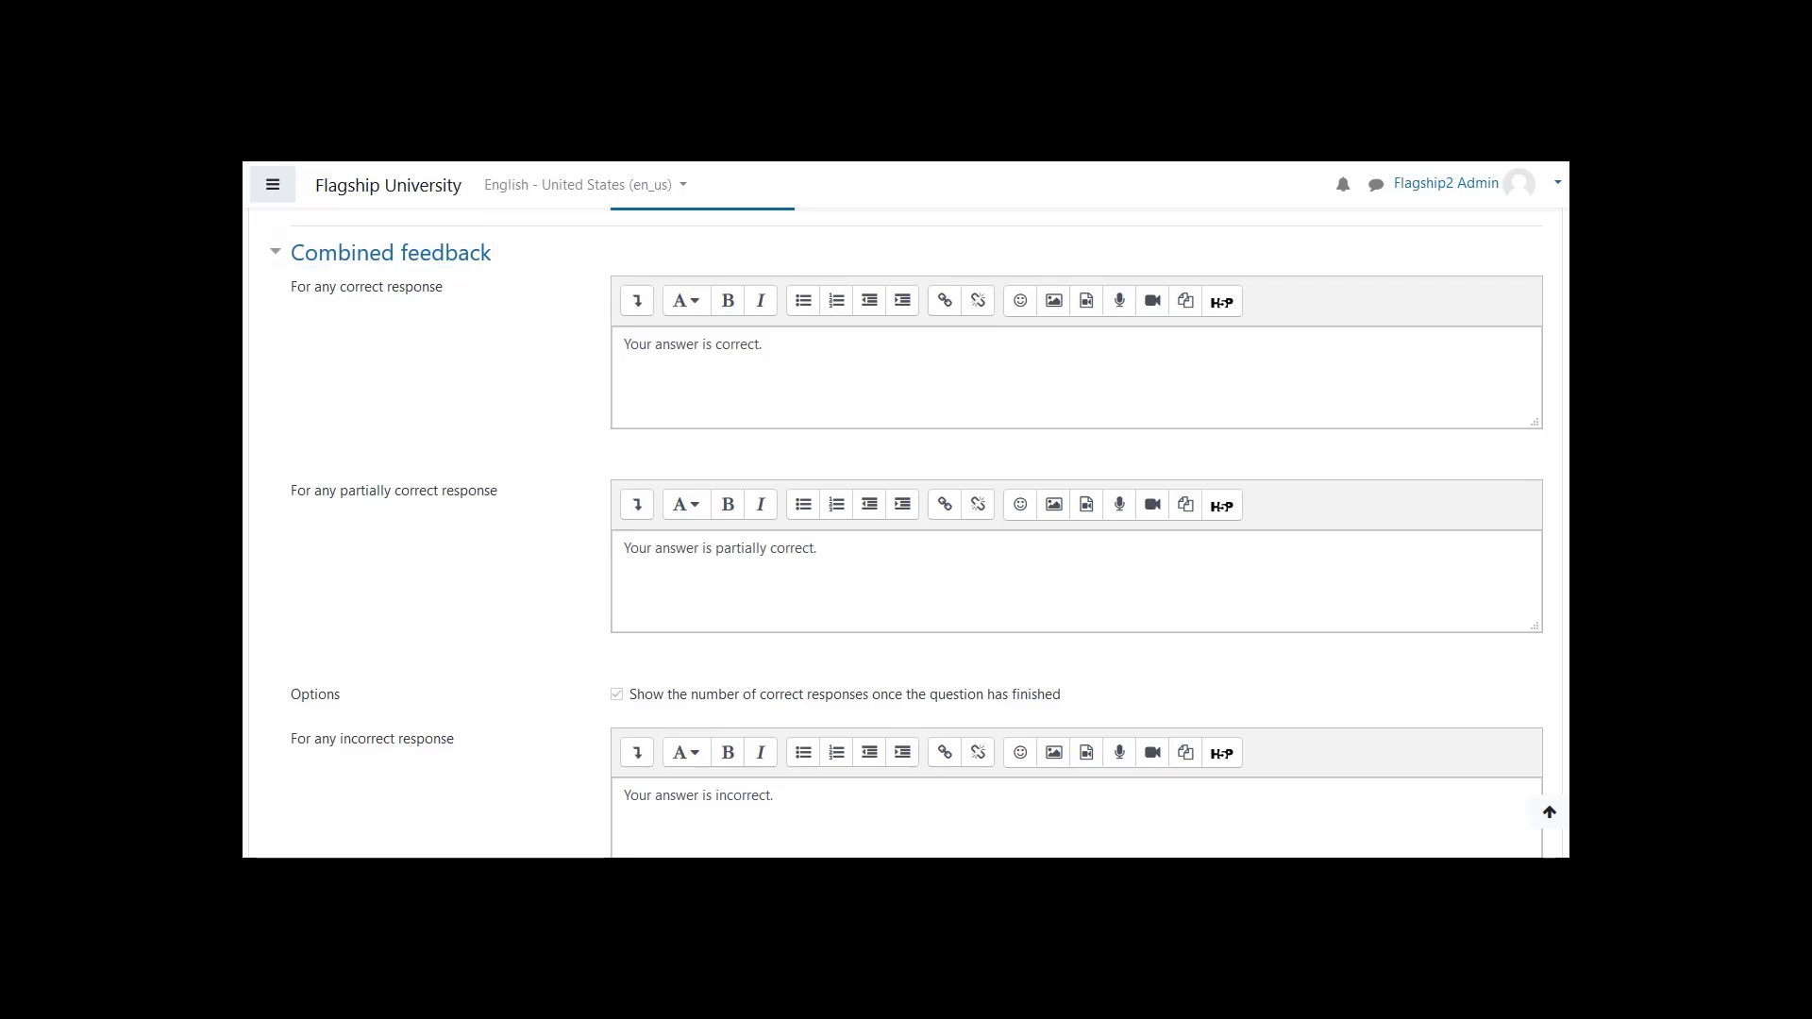